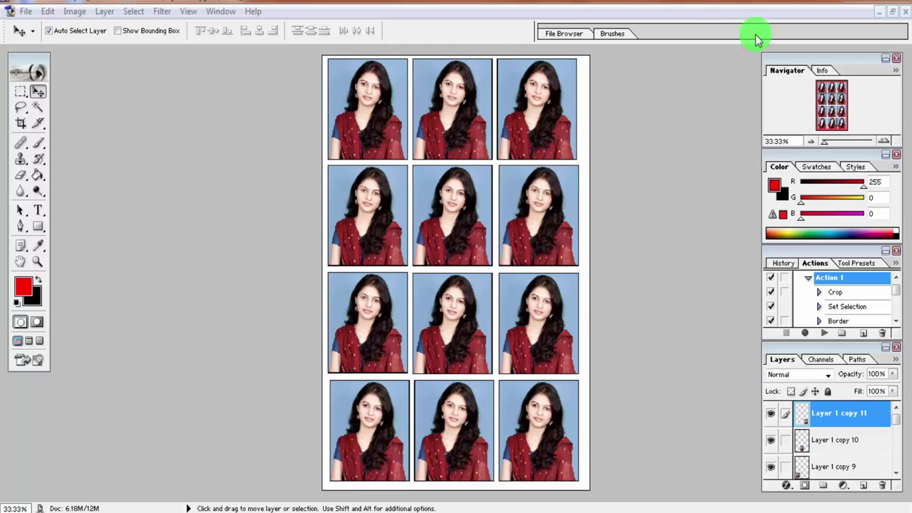
# Step: Close the 12-photo passport sheet and the original photo, discarding changes to both
pyautogui.click(904, 12)
pyautogui.click(458, 200)
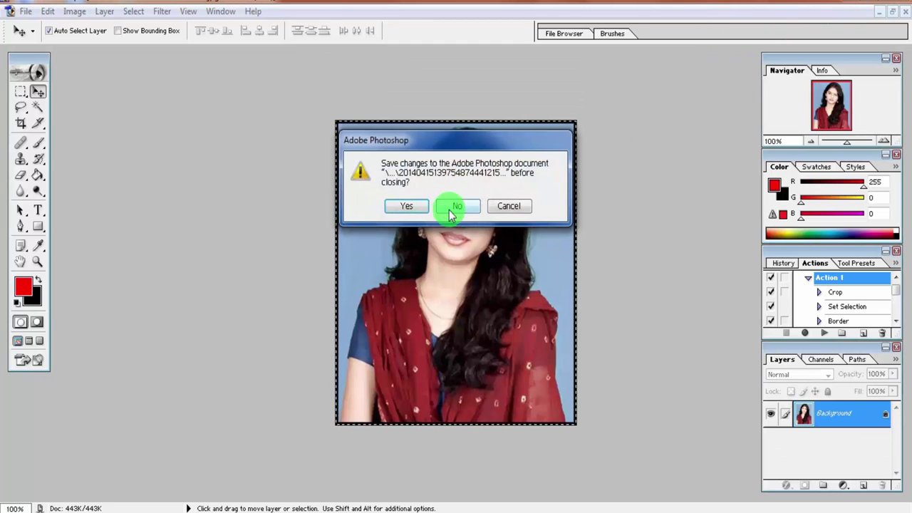
pyautogui.click(453, 206)
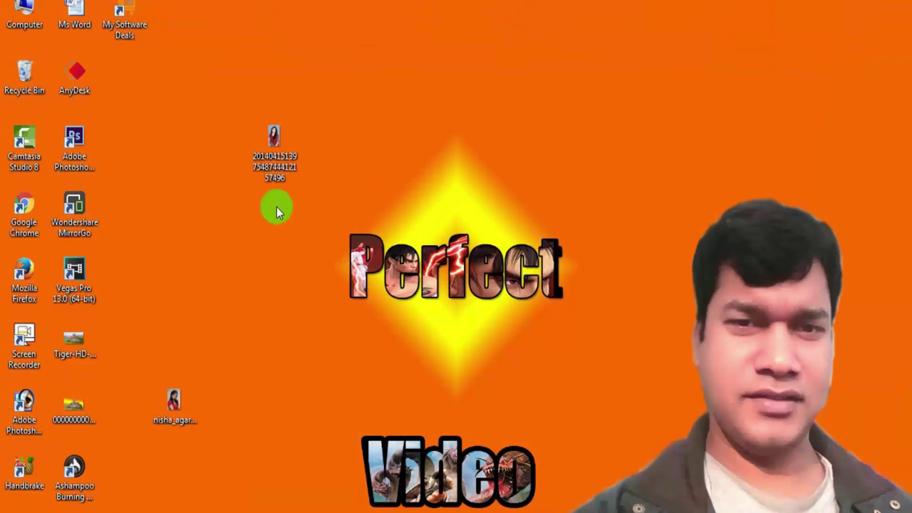
# Step: Refresh the desktop and open the new portrait JPG with Adobe Photoshop
pyautogui.rightClick(276, 207)
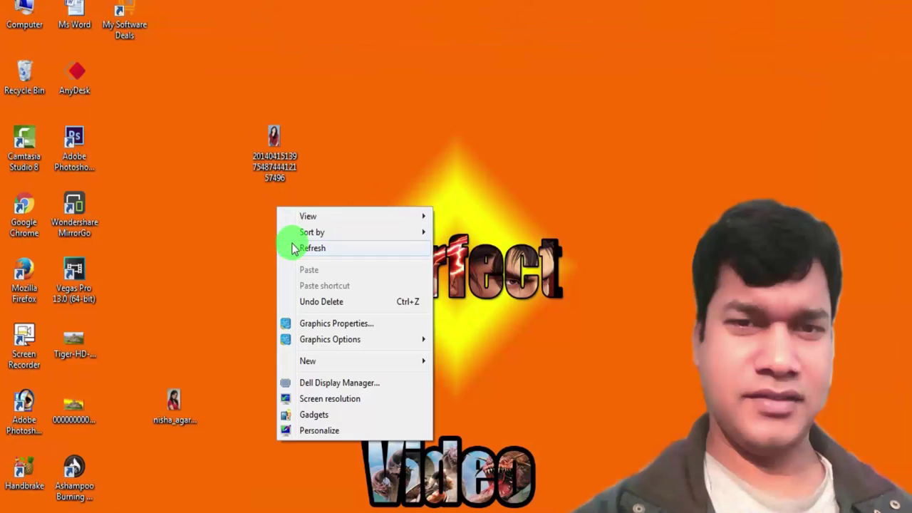
pyautogui.click(295, 243)
pyautogui.rightClick(270, 142)
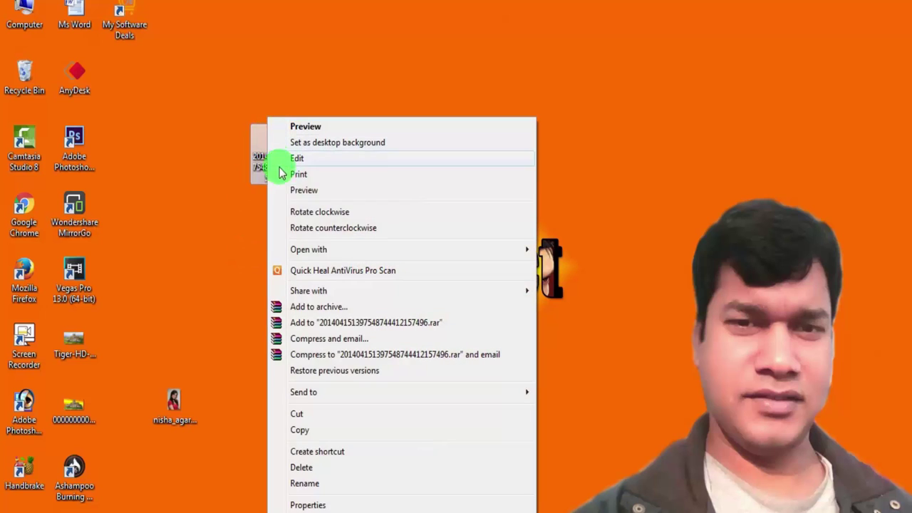
pyautogui.click(563, 250)
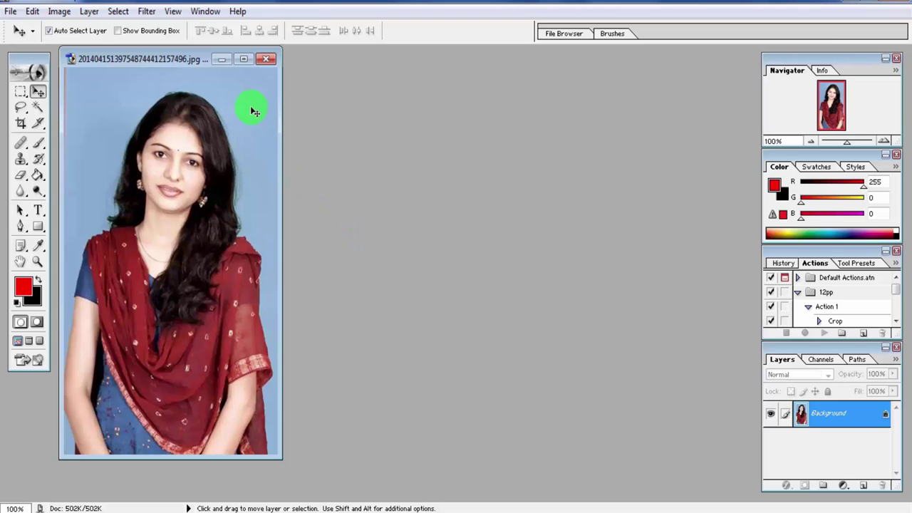
# Step: Replay Action 1 with F2 and maximize the resulting Untitled-1 sheet window
pyautogui.press('F2')
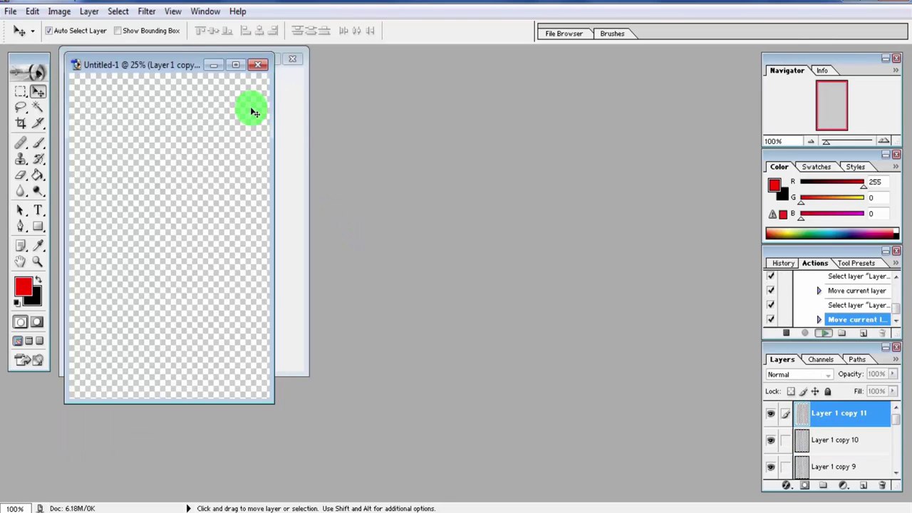
pyautogui.click(236, 65)
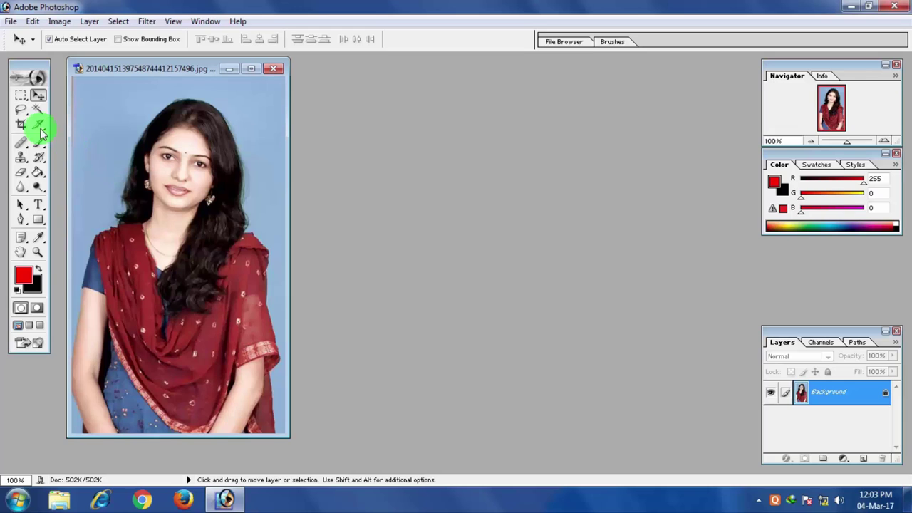
# Step: Preset the Crop tool to 1.2 in width, 1.4 in height and 300 pixels/inch
pyautogui.press('c')
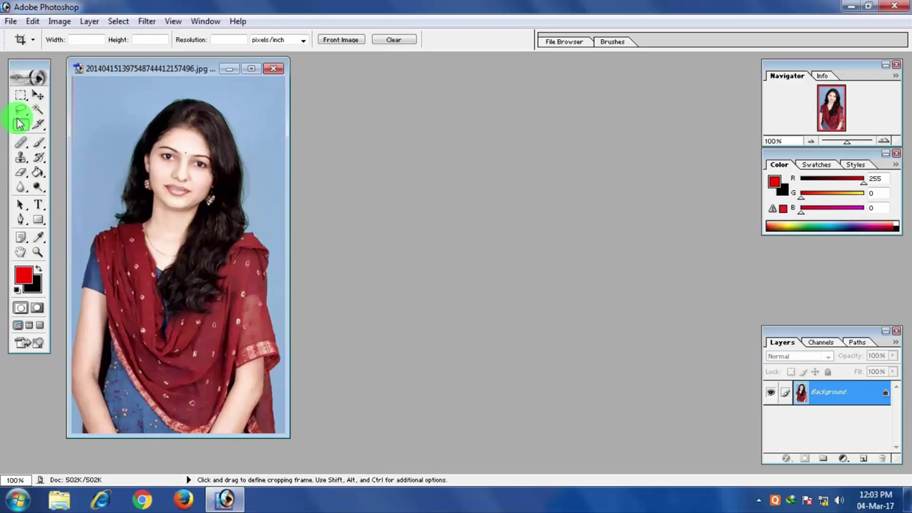
pyautogui.click(251, 70)
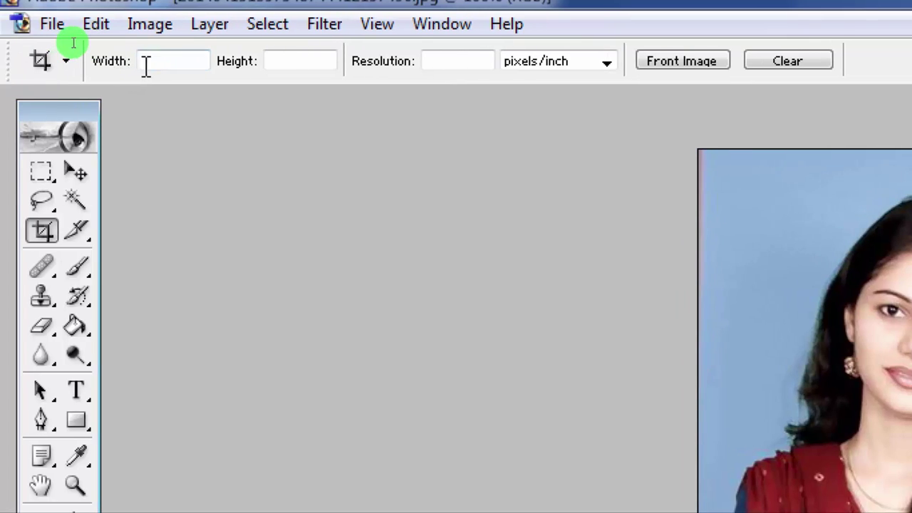
pyautogui.write('1.')
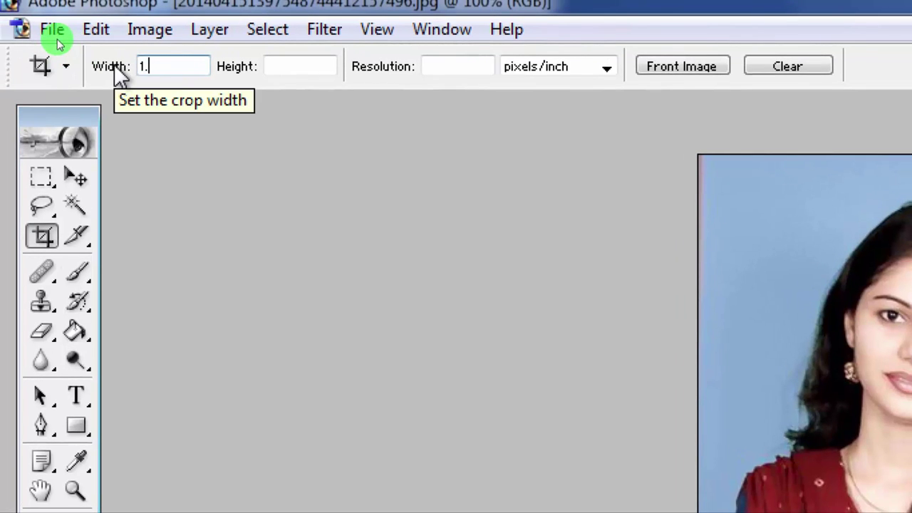
pyautogui.write('2')
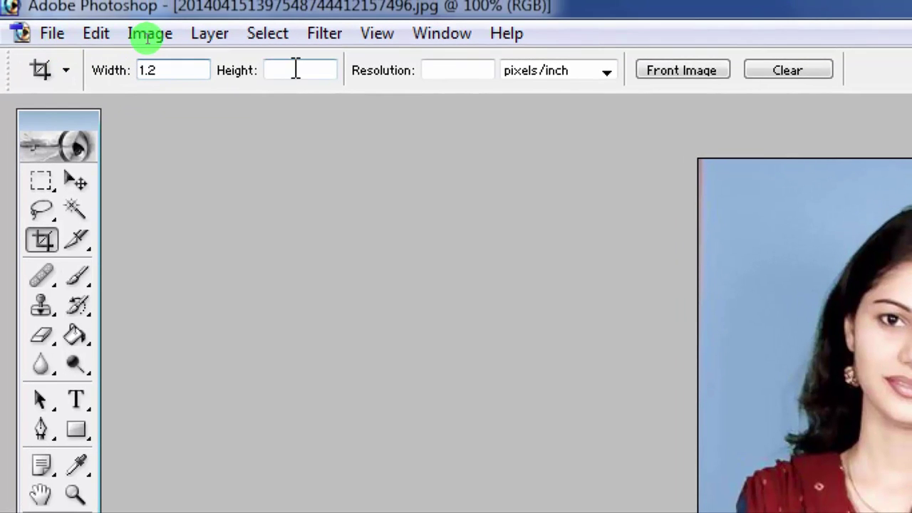
pyautogui.click(295, 69)
pyautogui.write('1.4')
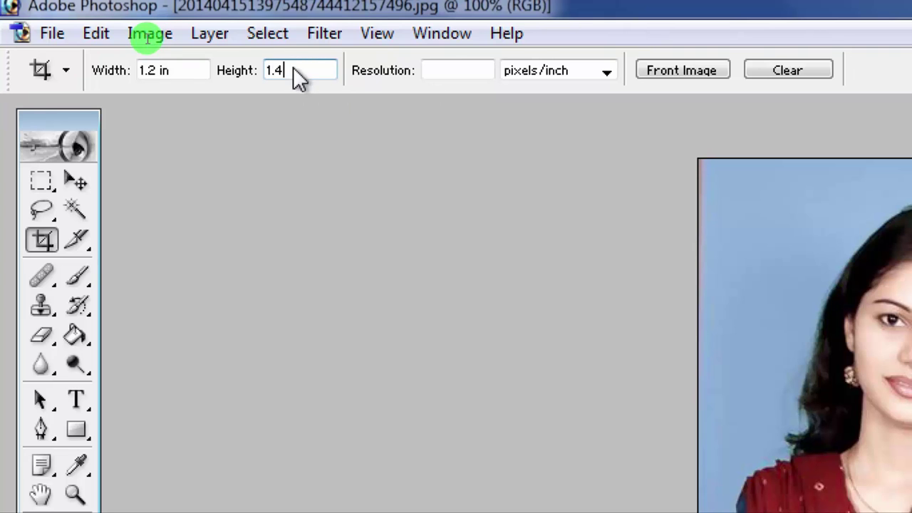
pyautogui.click(463, 71)
pyautogui.write('300')
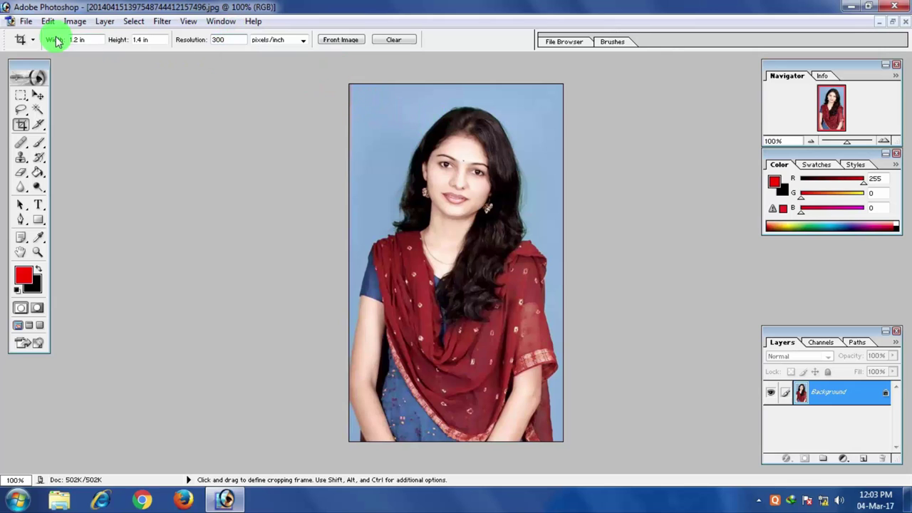
# Step: Crop the portrait around the head and shoulders at the preset 1.2 × 1.4 in size
pyautogui.doubleClick(229, 40)
pyautogui.click(230, 40)
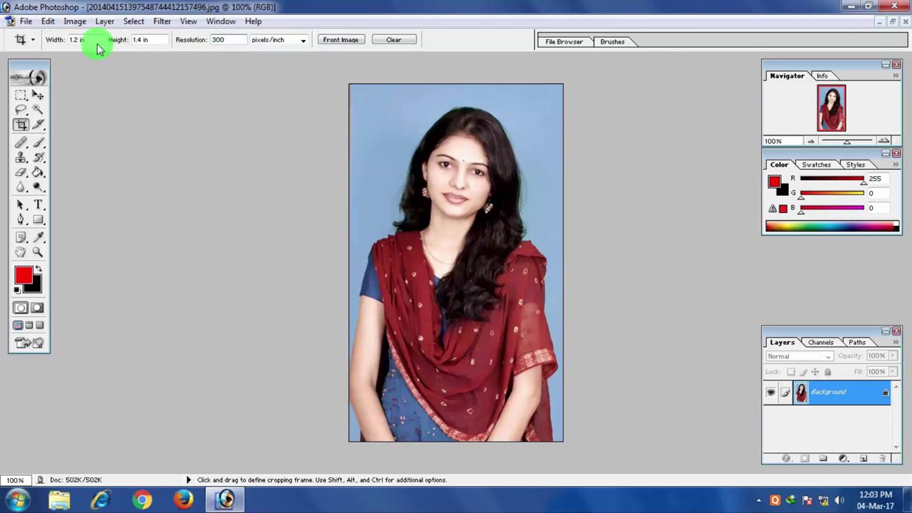
pyautogui.moveTo(349, 98)
pyautogui.mouseDown()
pyautogui.moveTo(577, 206)
pyautogui.moveTo(729, 354)
pyautogui.mouseUp()
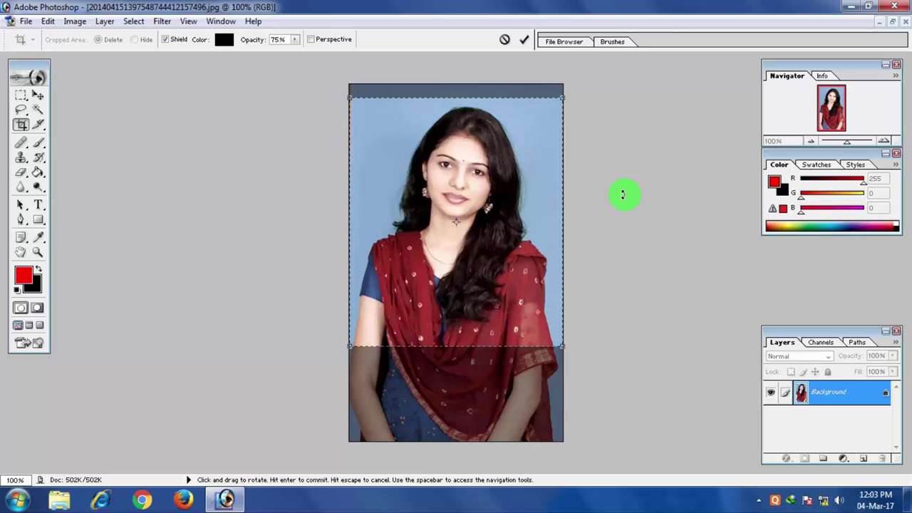
pyautogui.press('Return')
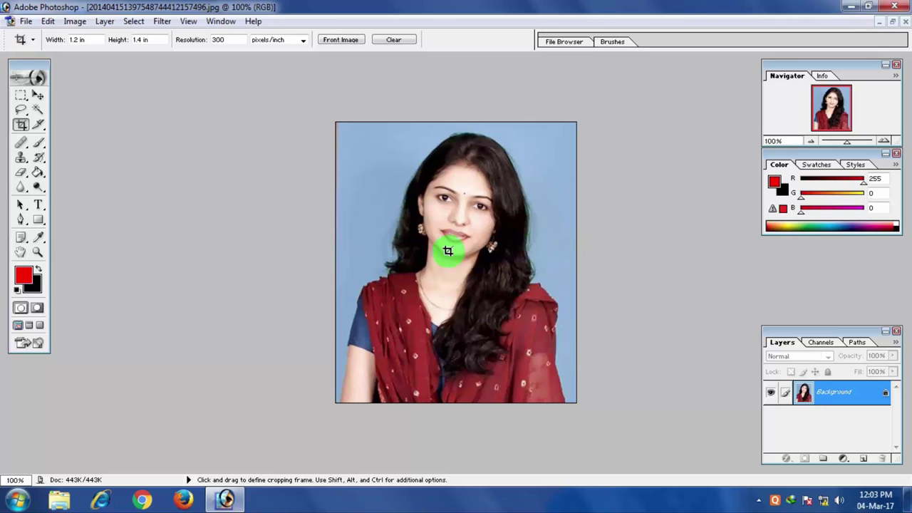
# Step: Select the whole layer, free-transform it slightly larger, and nudge it right and down
pyautogui.click(39, 98)
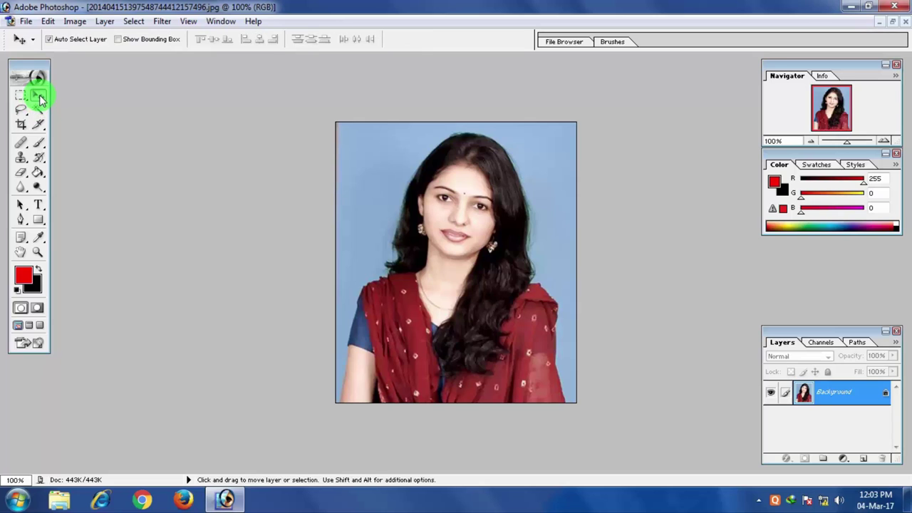
pyautogui.hotkey('ctrl', 'a')
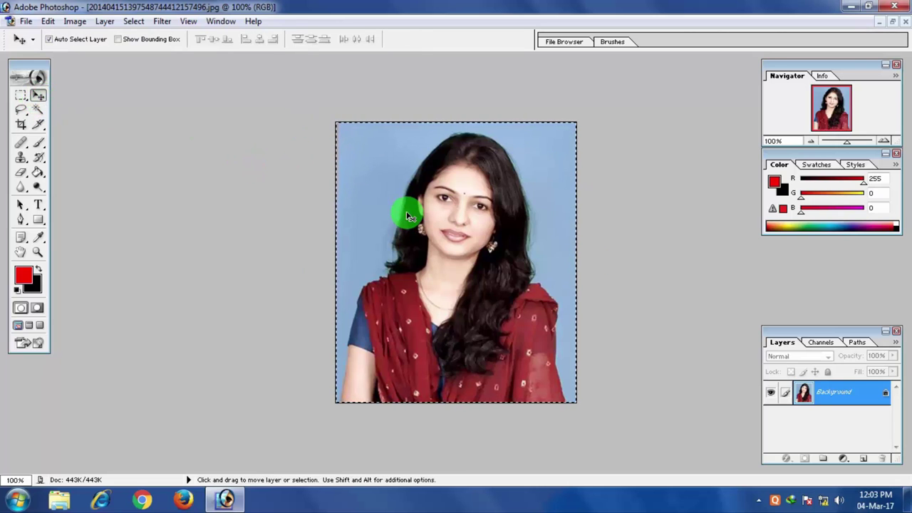
pyautogui.hotkey('ctrl', 't')
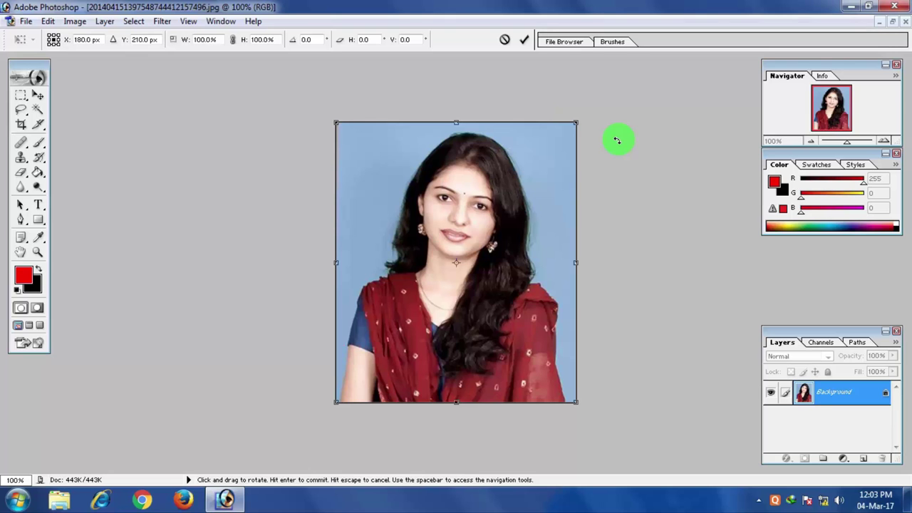
pyautogui.moveTo(577, 123)
pyautogui.mouseDown()
pyautogui.moveTo(590, 109)
pyautogui.moveTo(515, 227)
pyautogui.moveTo(545, 158)
pyautogui.moveTo(594, 116)
pyautogui.mouseUp()
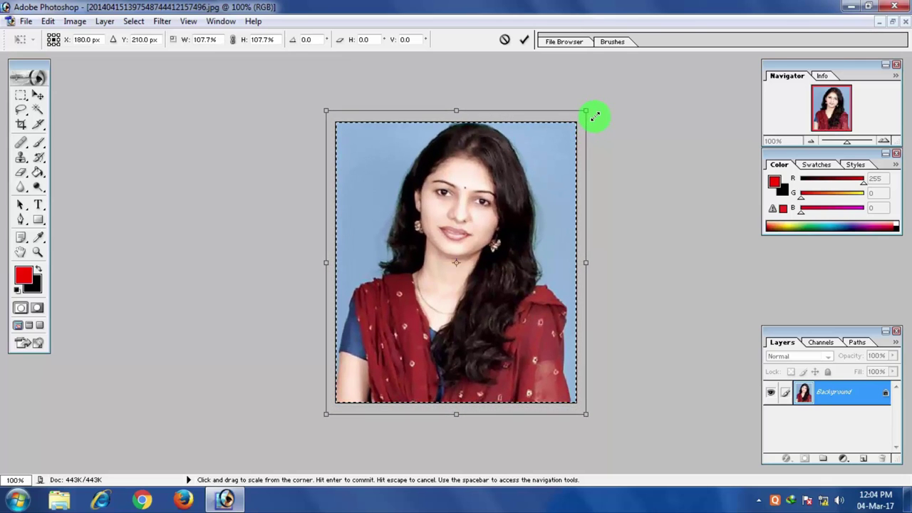
pyautogui.press('Right')
pyautogui.press('Right')
pyautogui.press('Right')
pyautogui.press('Right')
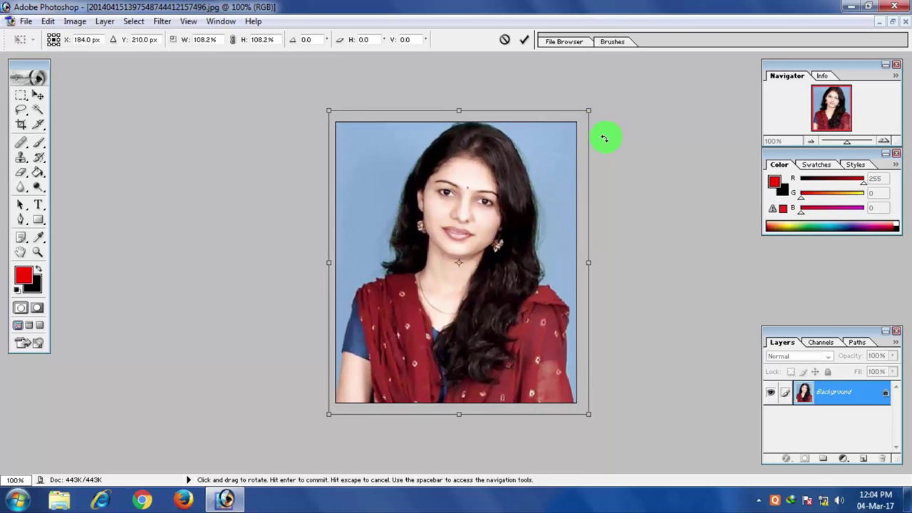
pyautogui.press('Down')
pyautogui.press('Down')
pyautogui.press('Down')
pyautogui.press('Down')
pyautogui.press('Down')
pyautogui.press('Down')
pyautogui.press('Down')
pyautogui.press('Down')
pyautogui.press('Down')
pyautogui.press('Down')
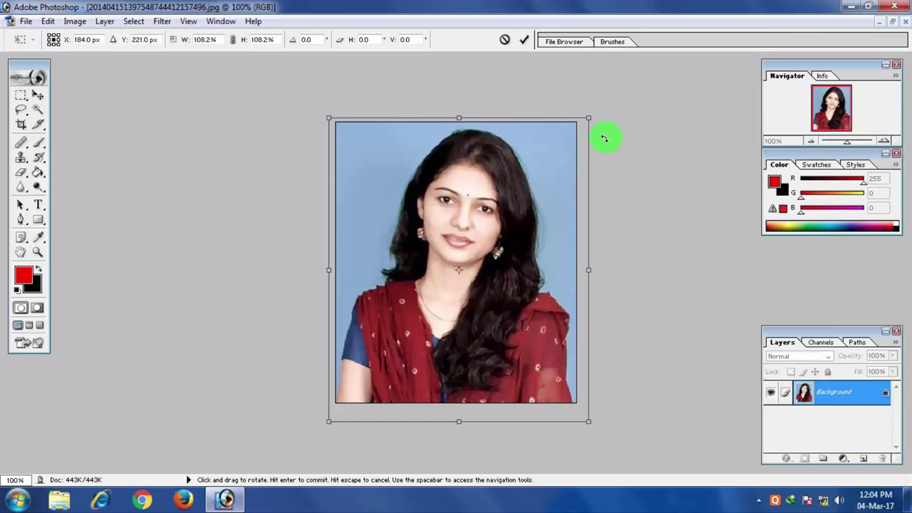
pyautogui.press('Down')
pyautogui.press('Down')
pyautogui.press('Down')
pyautogui.press('Down')
pyautogui.press('Right')
pyautogui.press('Right')
pyautogui.press('Right')
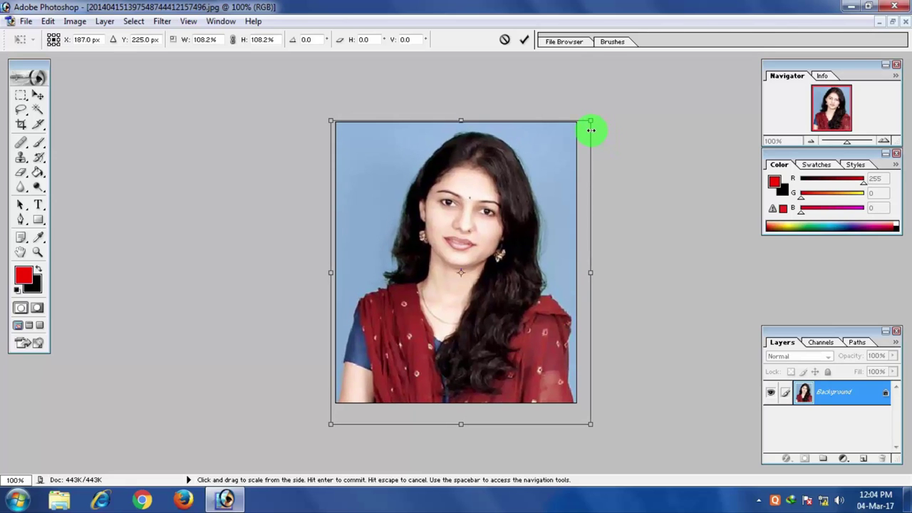
# Step: Enlarge the photo to 115.5%, fine-tune its position pixel by pixel, and apply the transform
pyautogui.moveTo(592, 121); pyautogui.dragTo(597, 109)
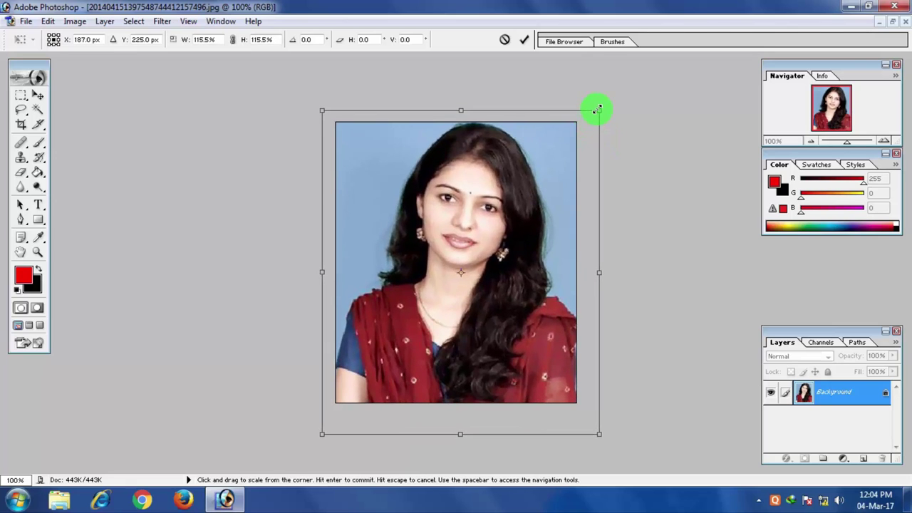
pyautogui.press('Down')
pyautogui.press('Down')
pyautogui.press('Down')
pyautogui.press('Left')
pyautogui.press('Left')
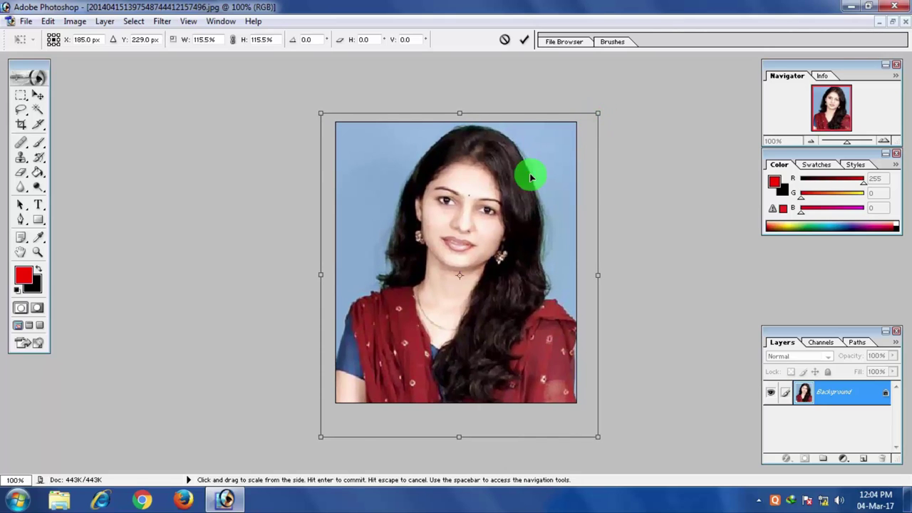
pyautogui.press('Left')
pyautogui.press('Down')
pyautogui.press('Down')
pyautogui.press('Down')
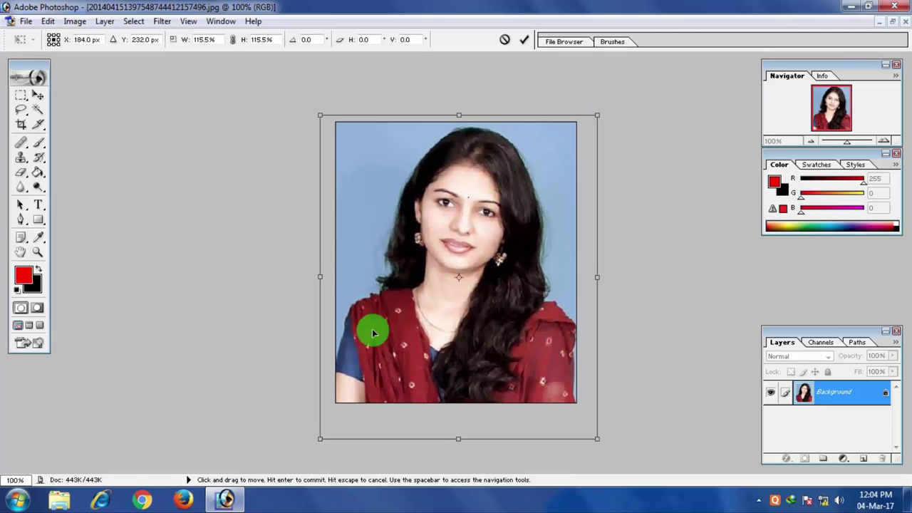
pyautogui.press('Up')
pyautogui.press('Up')
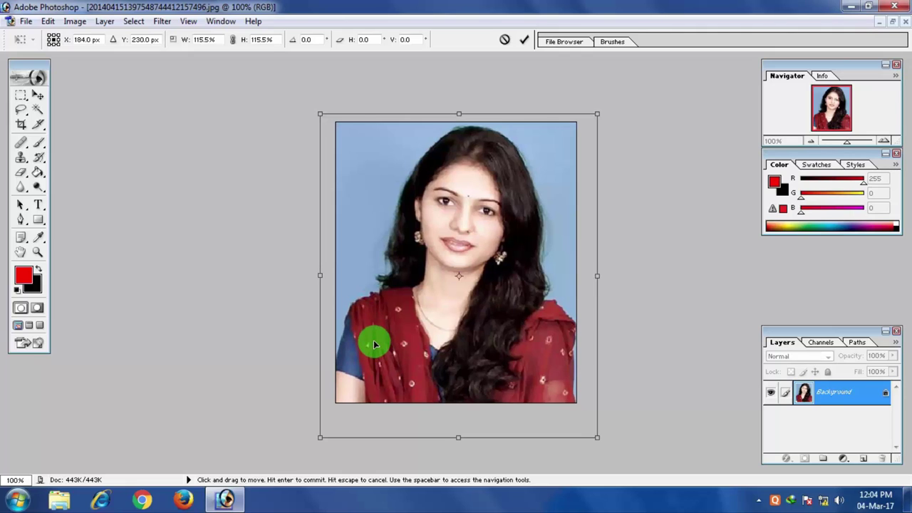
pyautogui.press('Down')
pyautogui.press('Left')
pyautogui.press('Left')
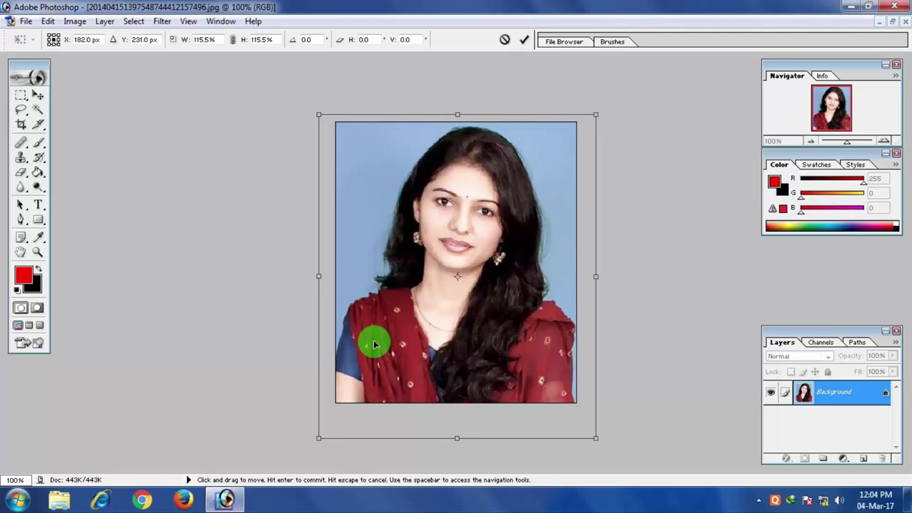
pyautogui.press('Right')
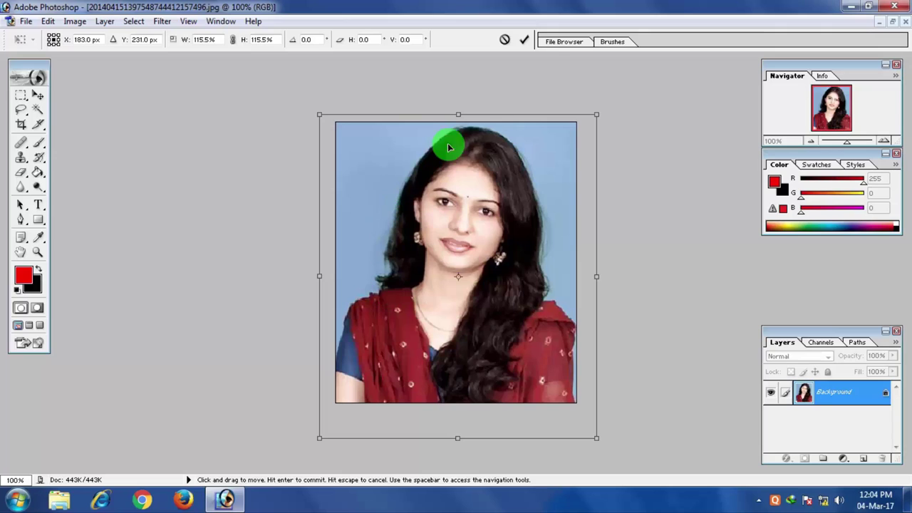
pyautogui.press('Return')
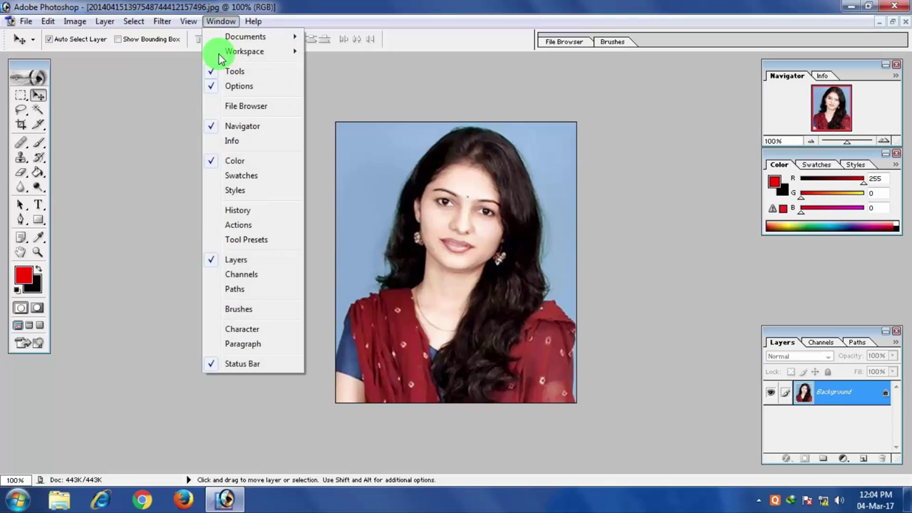
# Step: Create a new action set named '12 pp' in the Actions panel
pyautogui.click(249, 227)
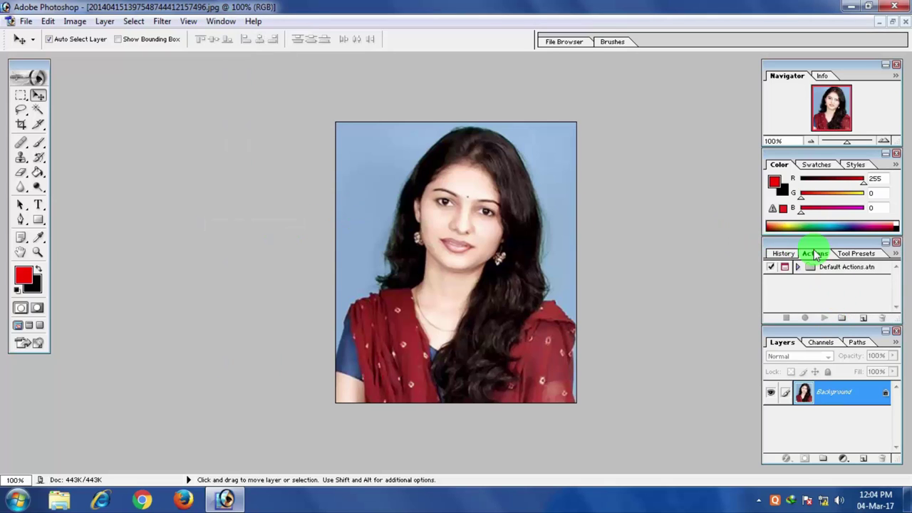
pyautogui.click(841, 318)
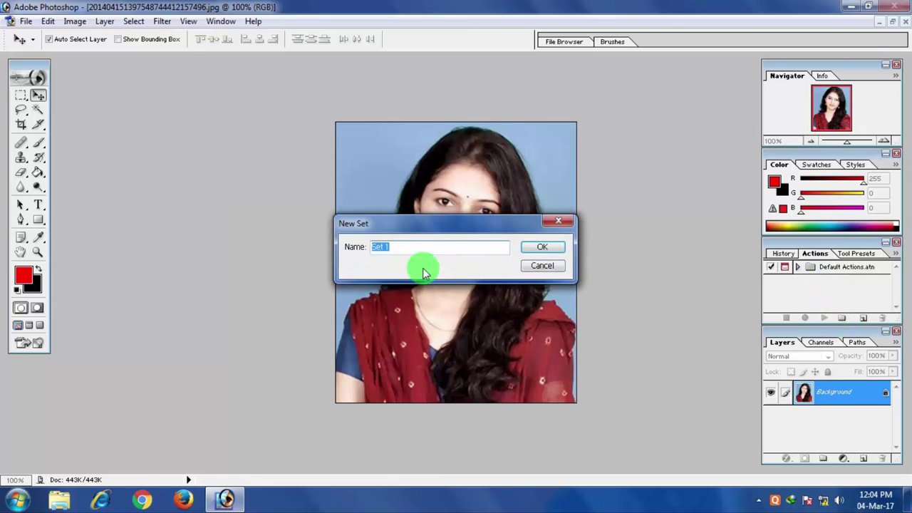
pyautogui.click(403, 248)
pyautogui.moveTo(403, 247); pyautogui.dragTo(355, 252)
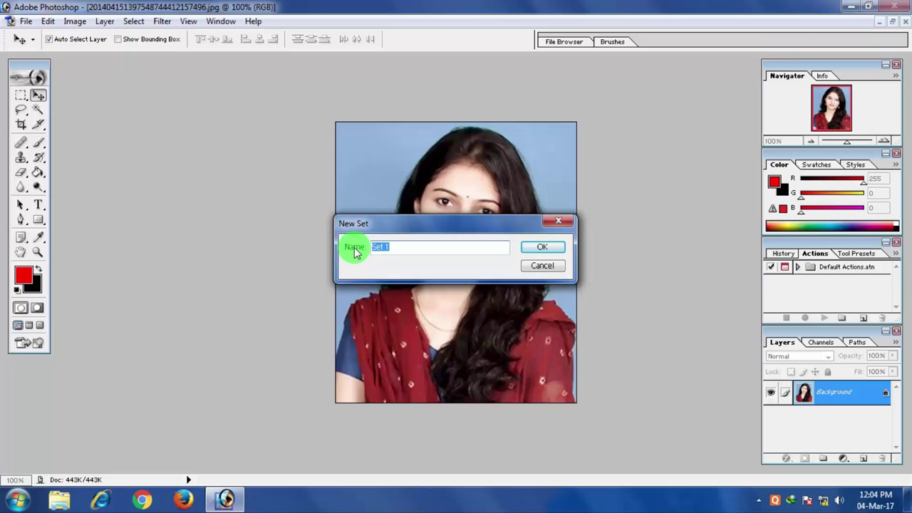
pyautogui.write('12')
pyautogui.write(' pp')
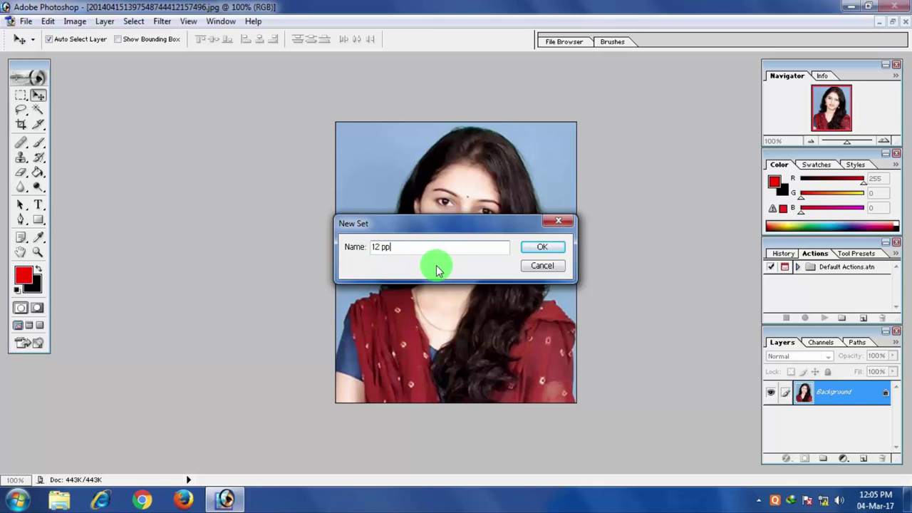
pyautogui.click(541, 248)
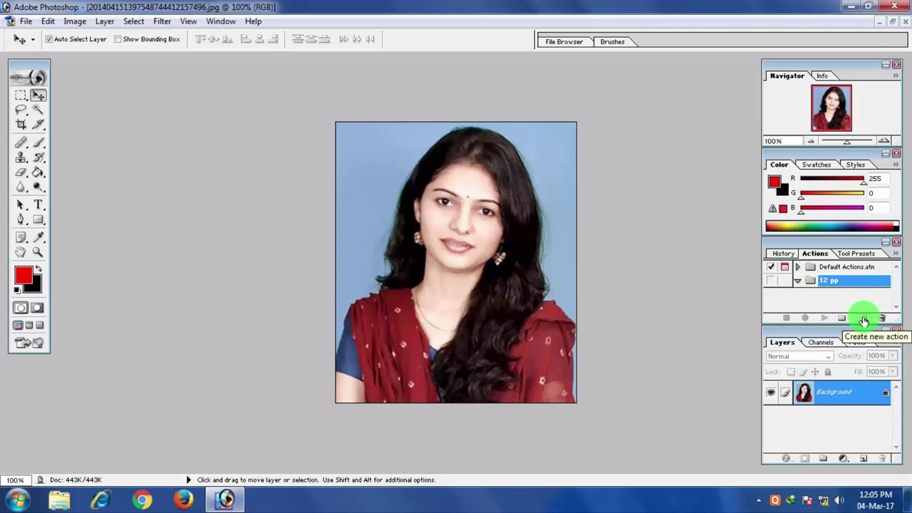
# Step: Create Action 1 in the 12 pp set with function key F3 and begin recording
pyautogui.click(863, 318)
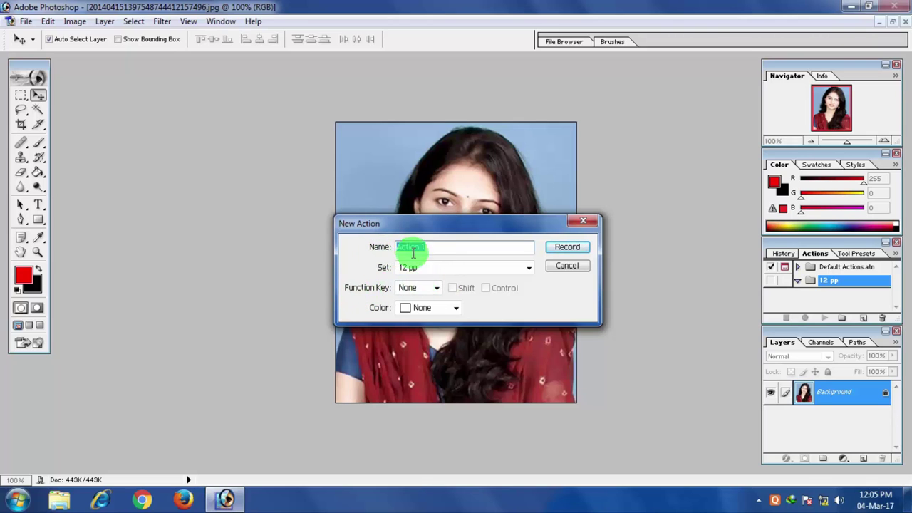
pyautogui.press('End')
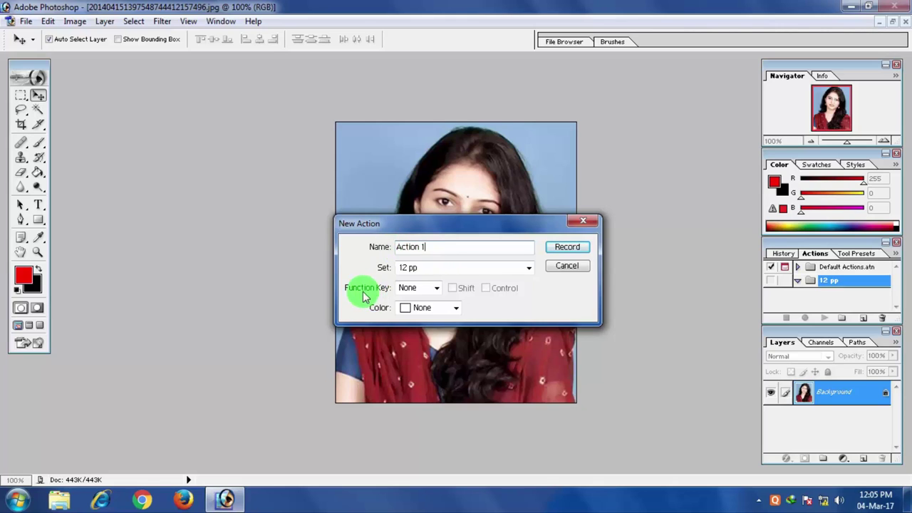
pyautogui.click(436, 289)
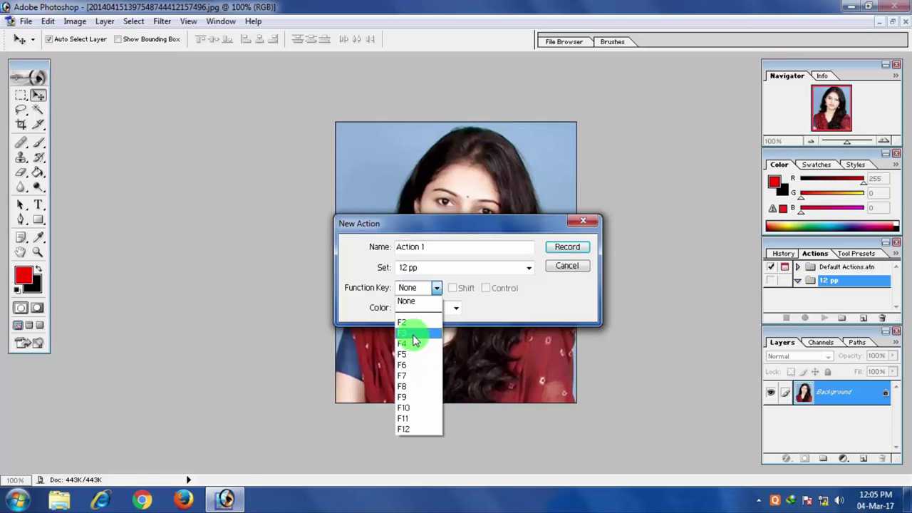
pyautogui.click(412, 334)
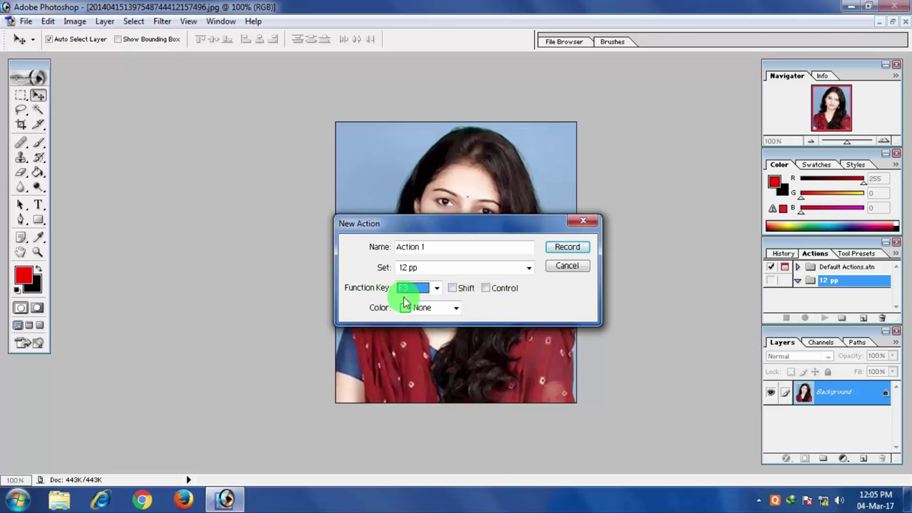
pyautogui.click(565, 251)
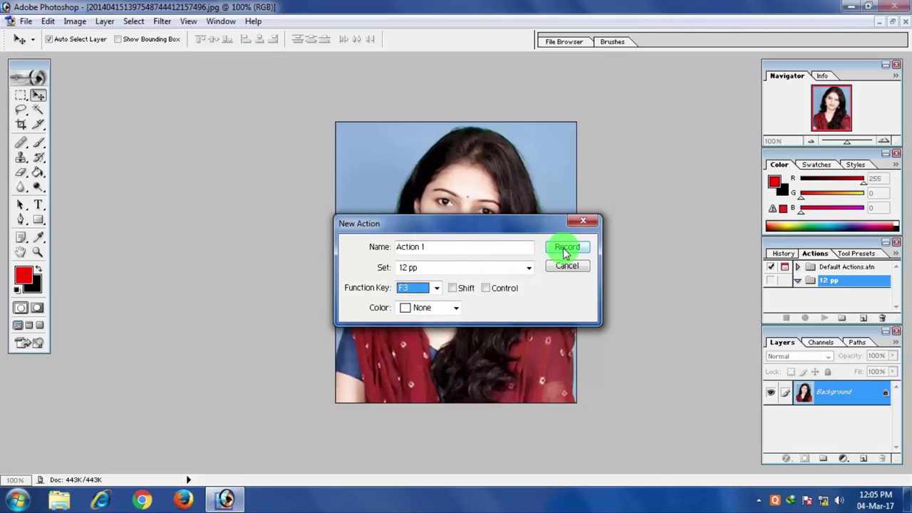
pyautogui.click(565, 249)
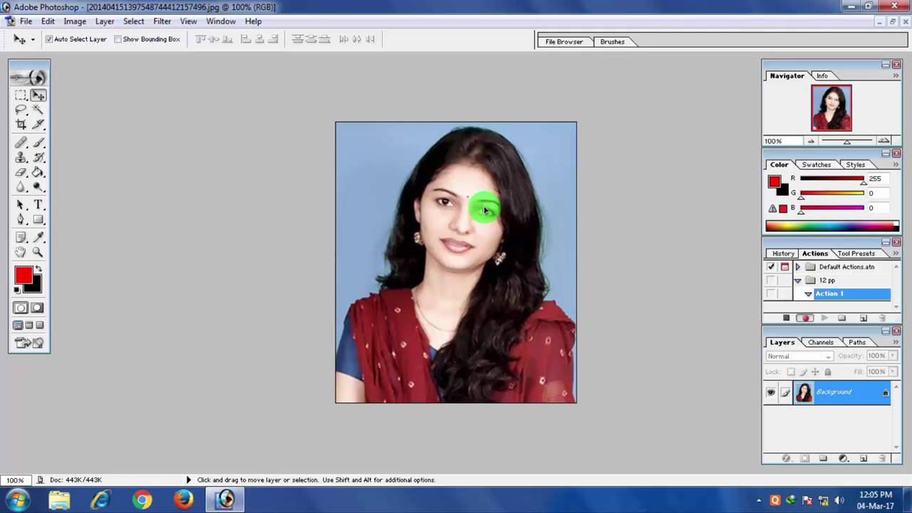
# Step: Select All, then apply Select > Modify > Border with a 3-pixel width
pyautogui.hotkey('ctrl', 'a')
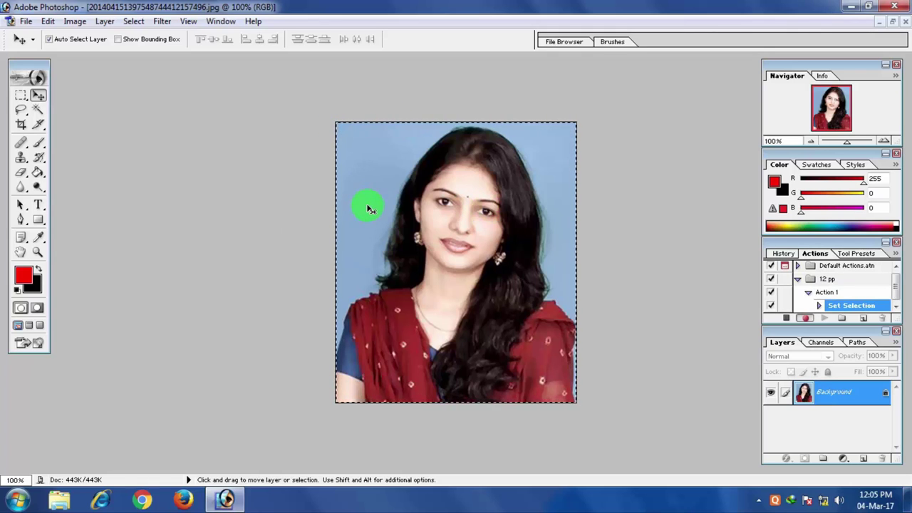
pyautogui.click(132, 21)
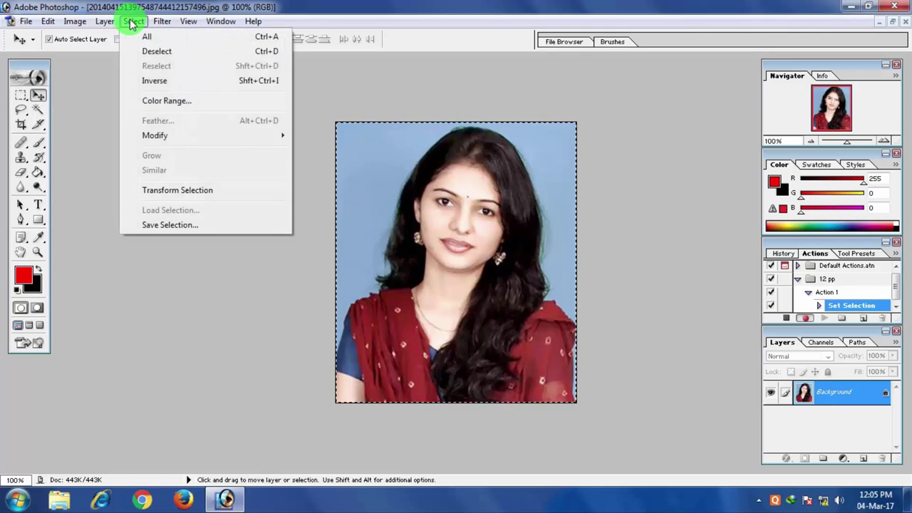
pyautogui.moveTo(156, 136)
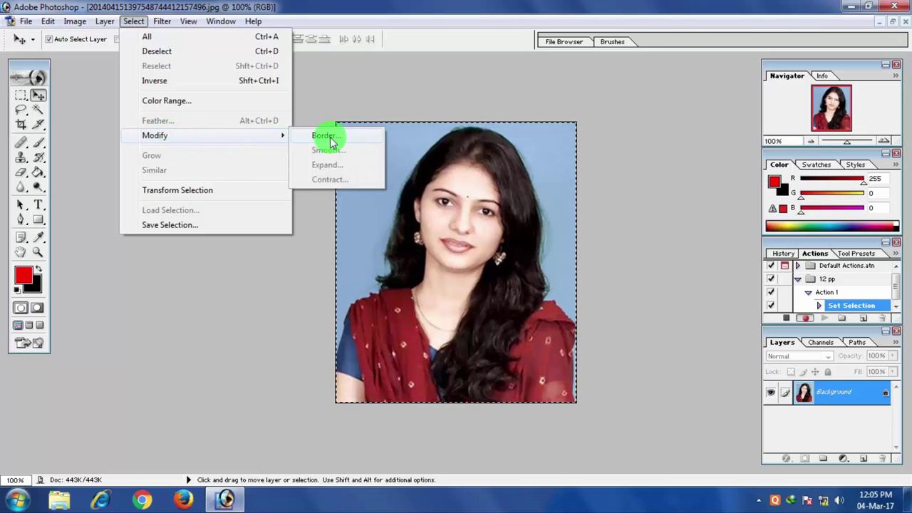
pyautogui.click(377, 98)
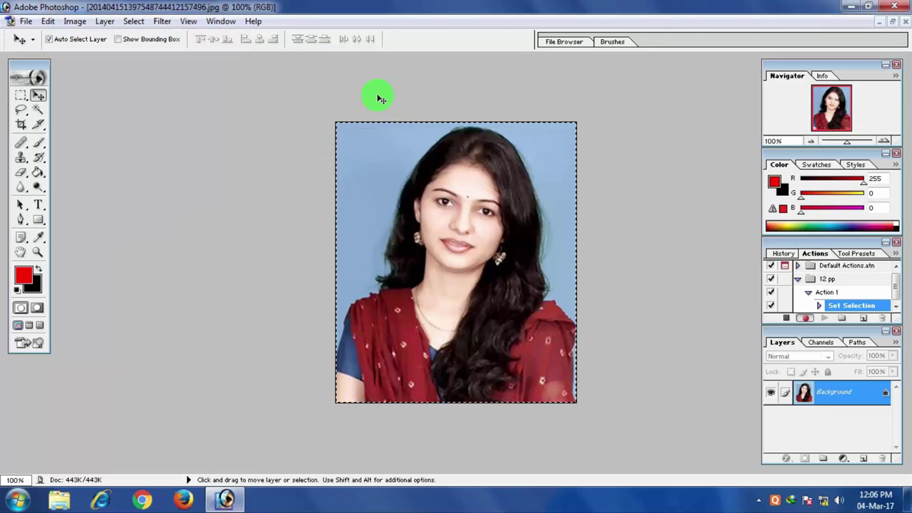
pyautogui.hotkey('alt', 's')
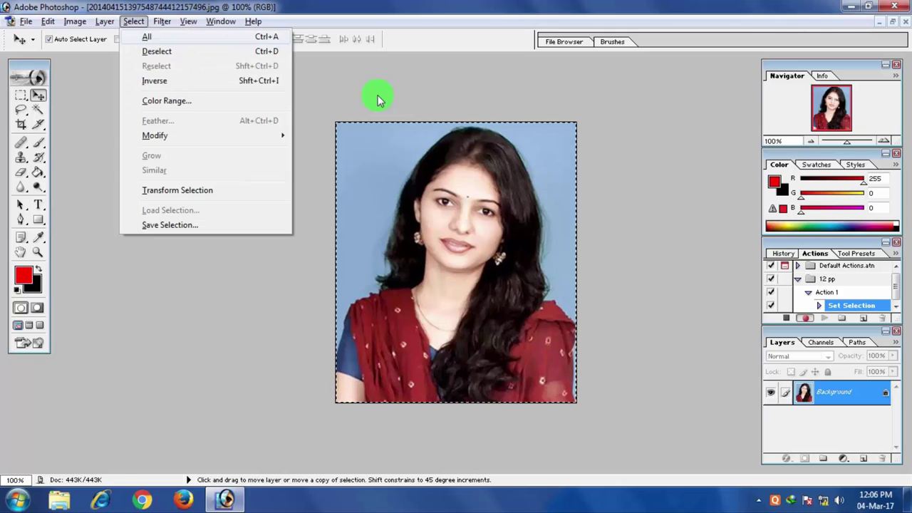
pyautogui.press('m')
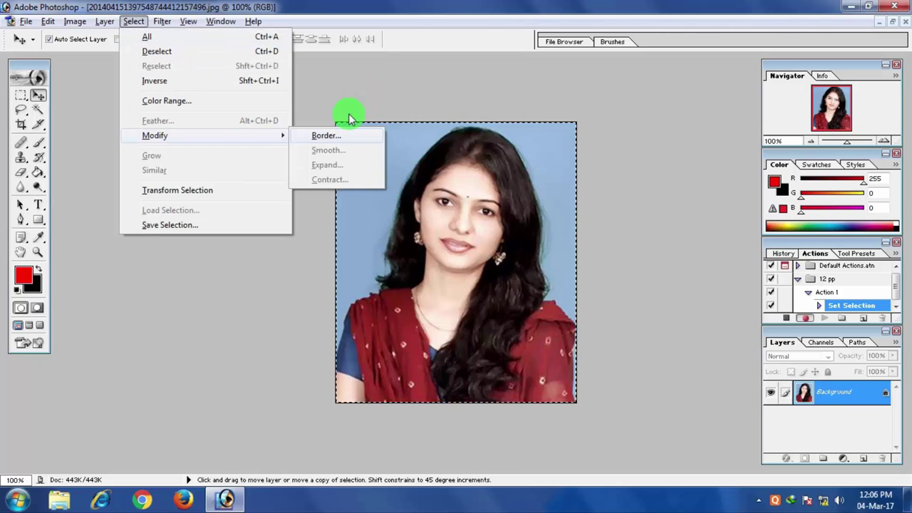
pyautogui.click(325, 136)
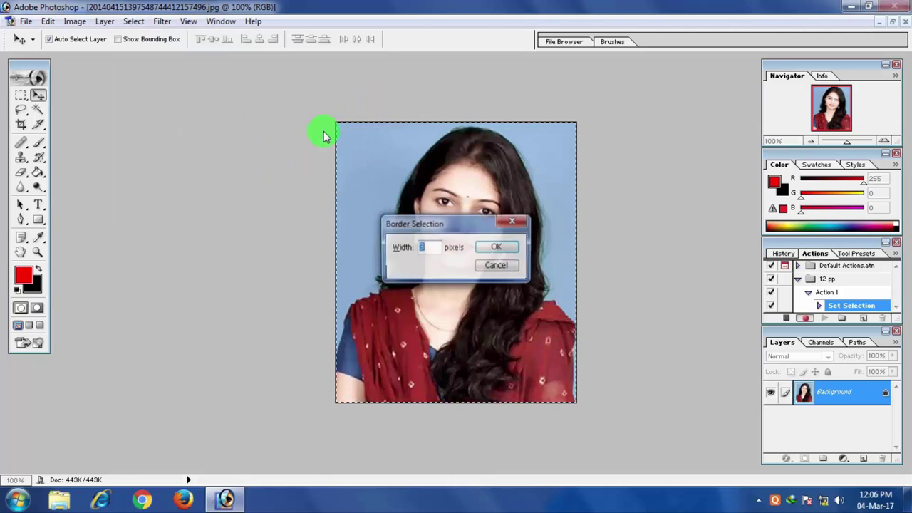
pyautogui.click(426, 247)
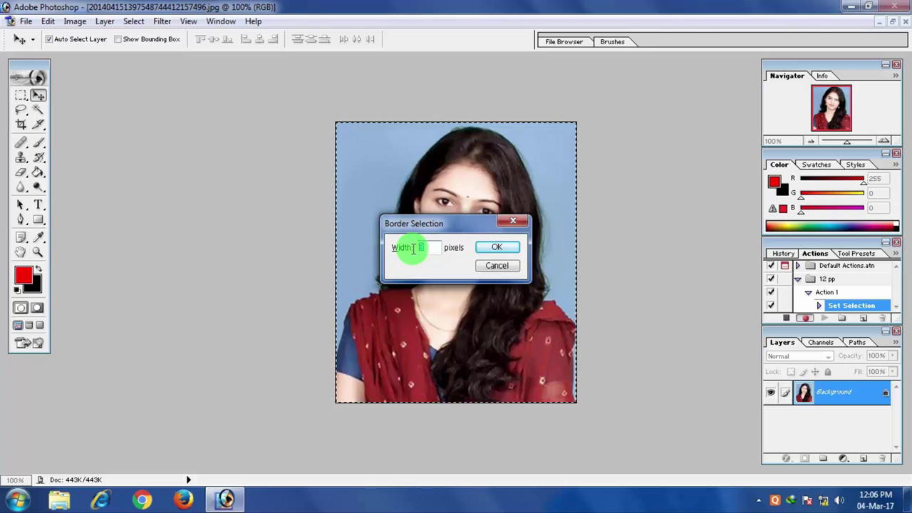
pyautogui.doubleClick(440, 249)
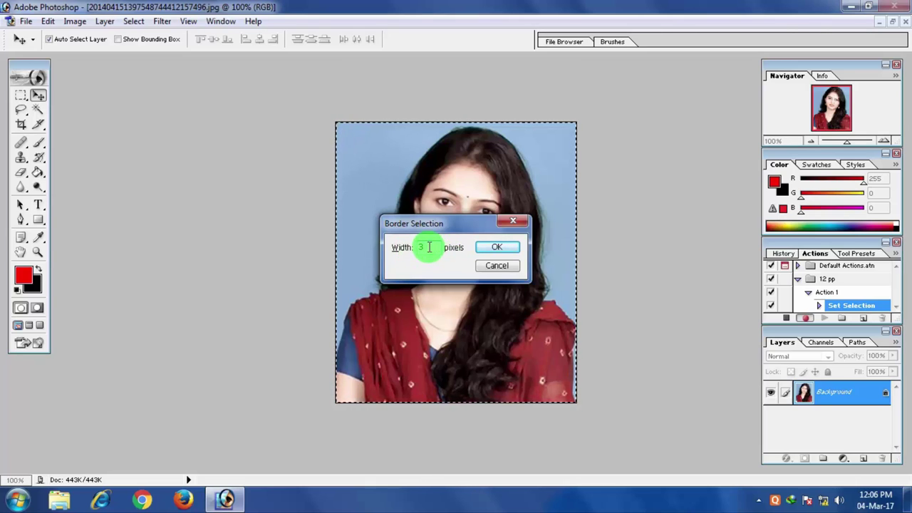
pyautogui.click(499, 247)
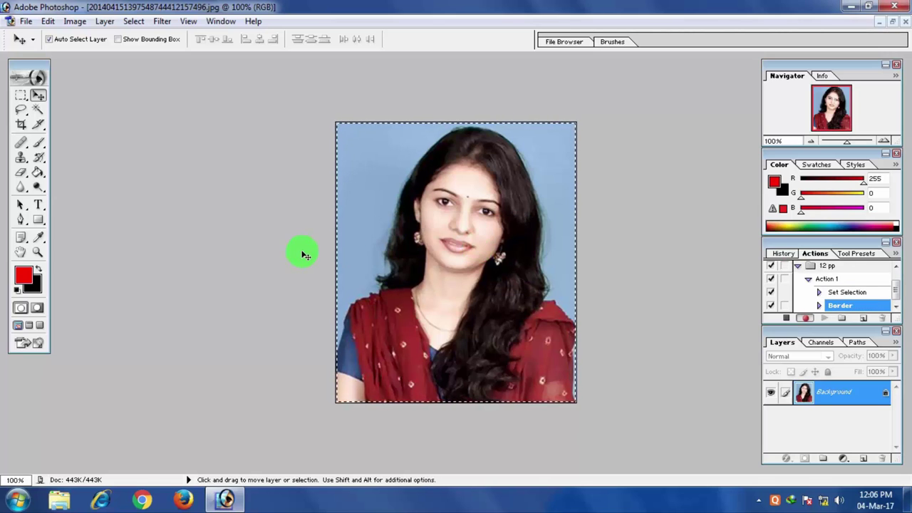
# Step: Set the background colour to black and fill the border selection with it
pyautogui.click(34, 287)
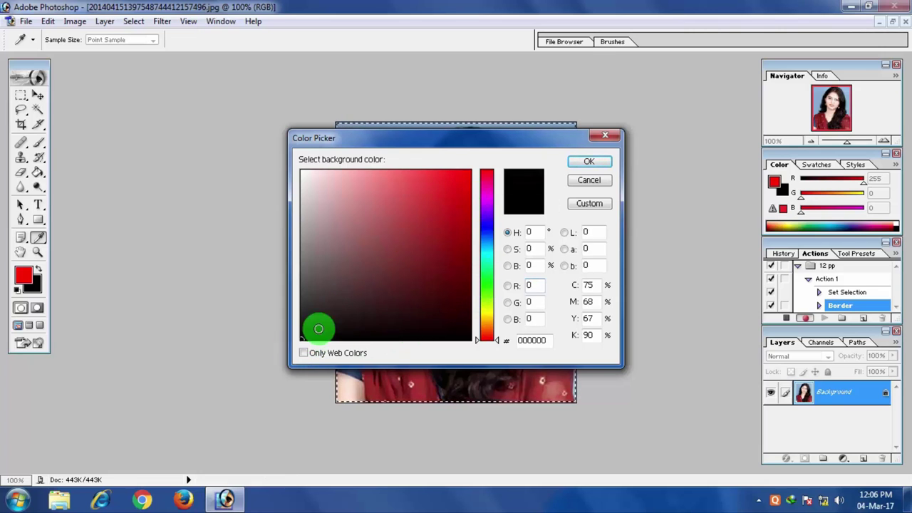
pyautogui.click(580, 163)
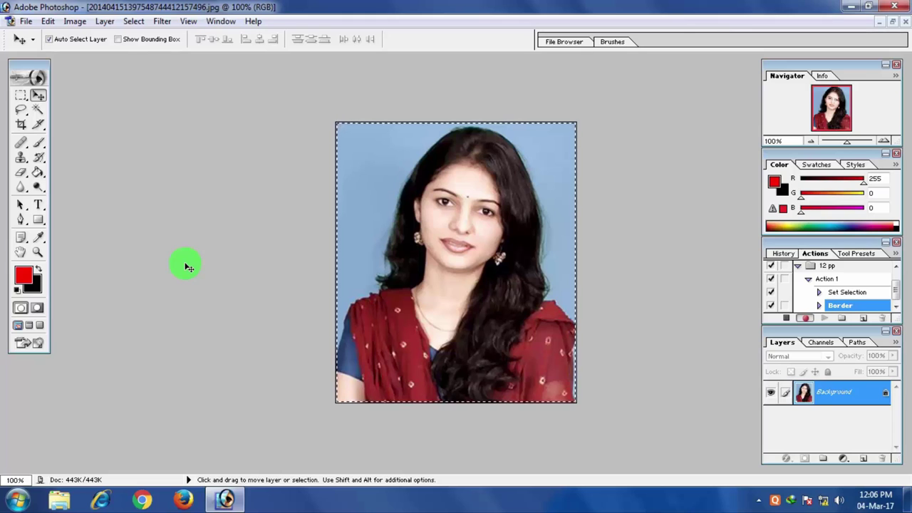
pyautogui.press('Delete')
pyautogui.press('Delete')
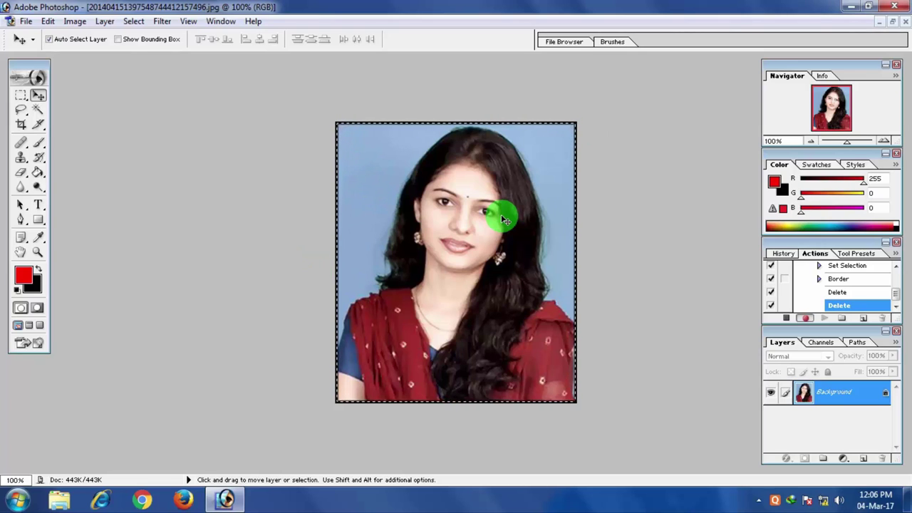
# Step: Deselect, then select and copy the entire black-bordered photo
pyautogui.hotkey('ctrl', 'd')
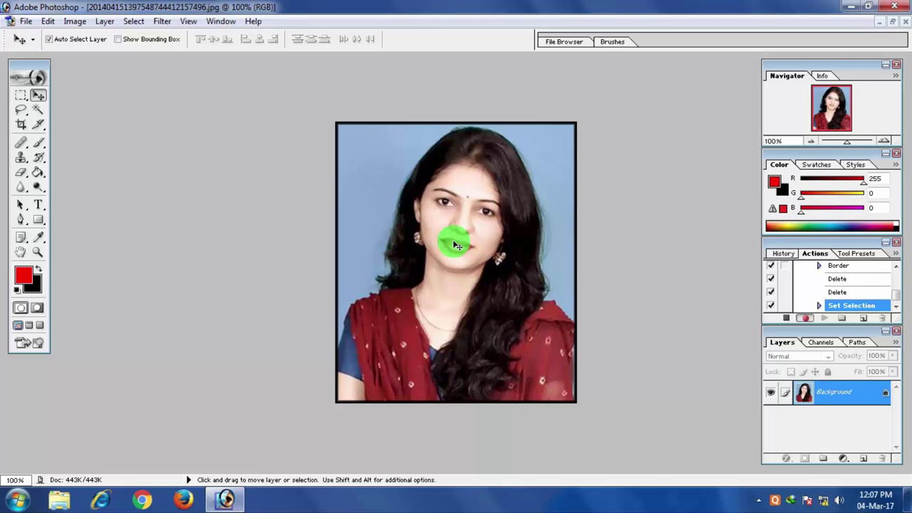
pyautogui.hotkey('ctrl', 'a')
pyautogui.hotkey('ctrl', 'c')
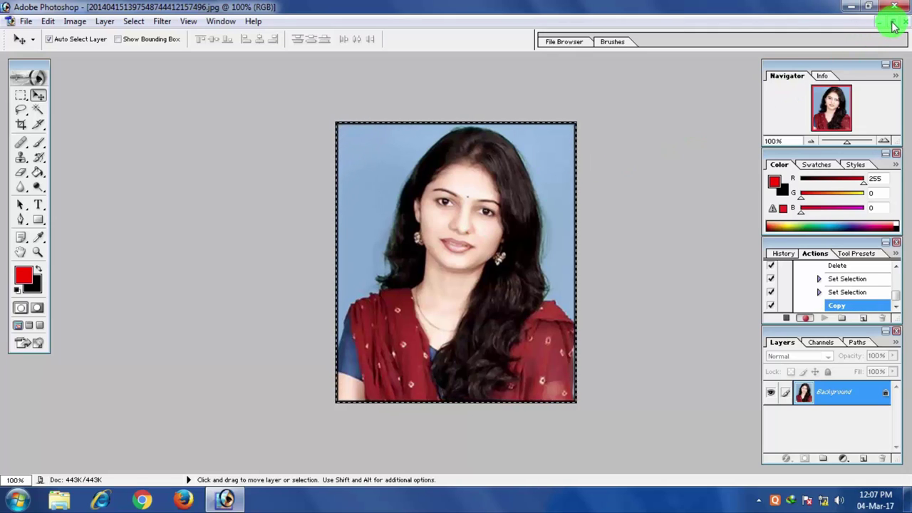
# Step: Create a blank 4 × 6 inch, 300 pixels/inch document from the preset list beside the photo
pyautogui.click(883, 21)
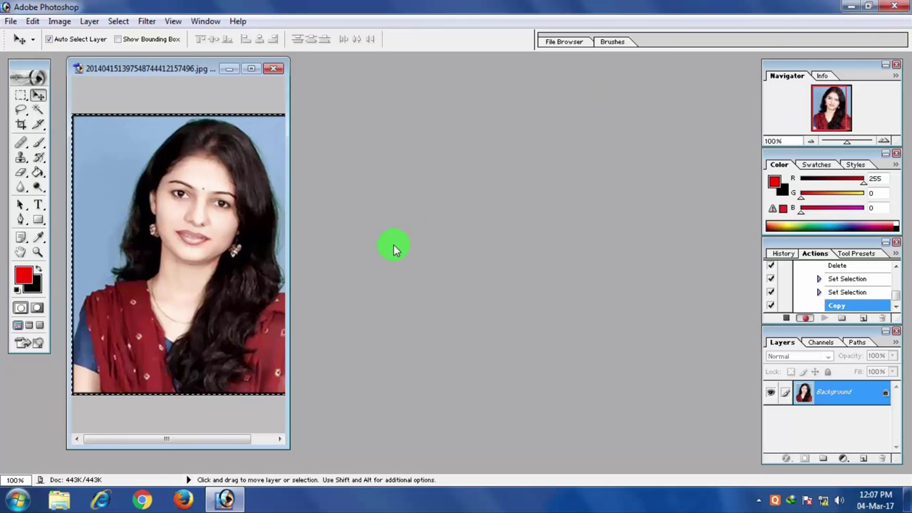
pyautogui.hotkey('ctrl', 'n')
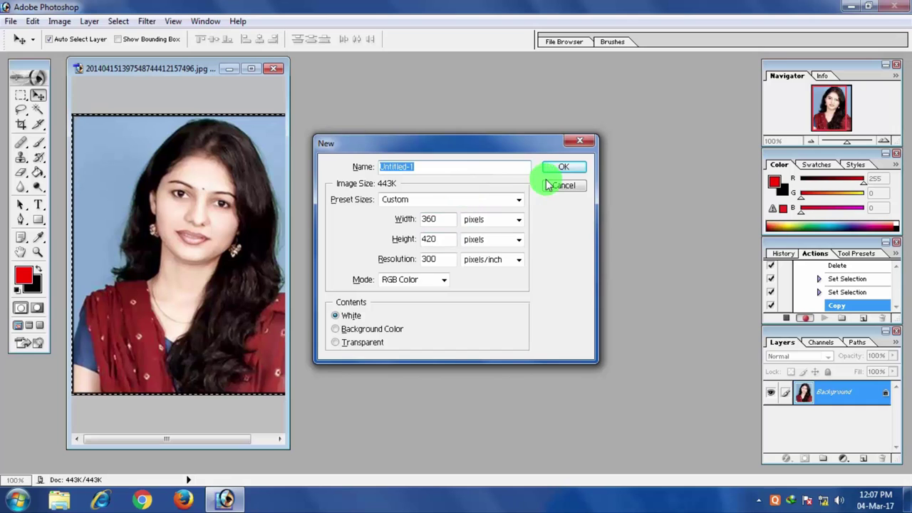
pyautogui.click(548, 185)
pyautogui.click(12, 21)
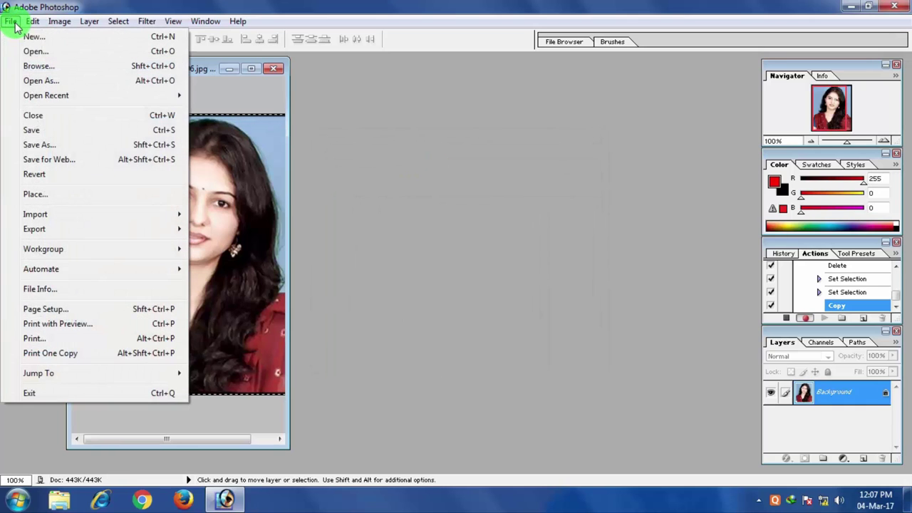
pyautogui.click(33, 36)
pyautogui.click(519, 201)
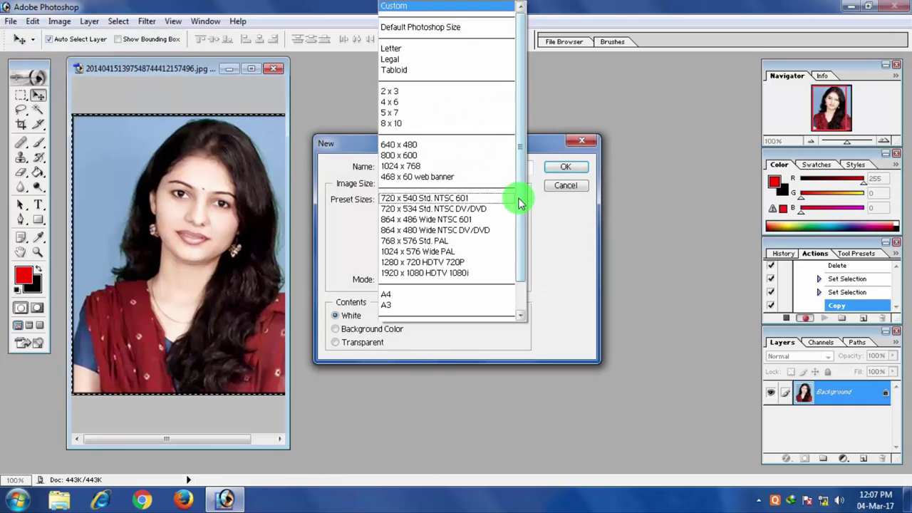
pyautogui.click(394, 104)
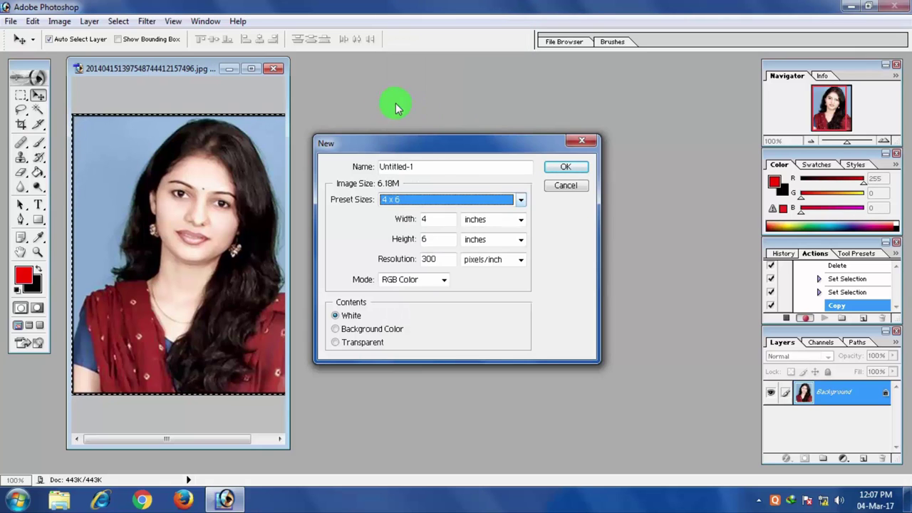
pyautogui.click(564, 169)
pyautogui.moveTo(147, 74); pyautogui.dragTo(461, 109)
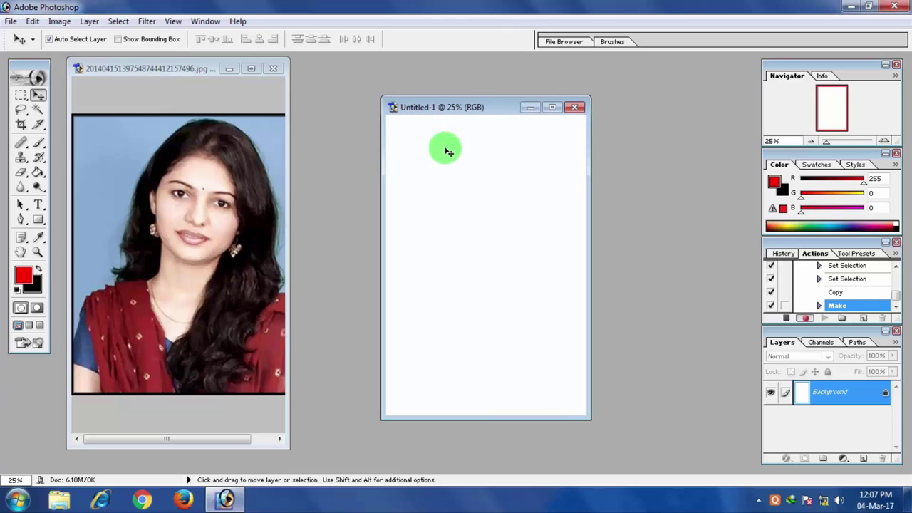
pyautogui.click(198, 183)
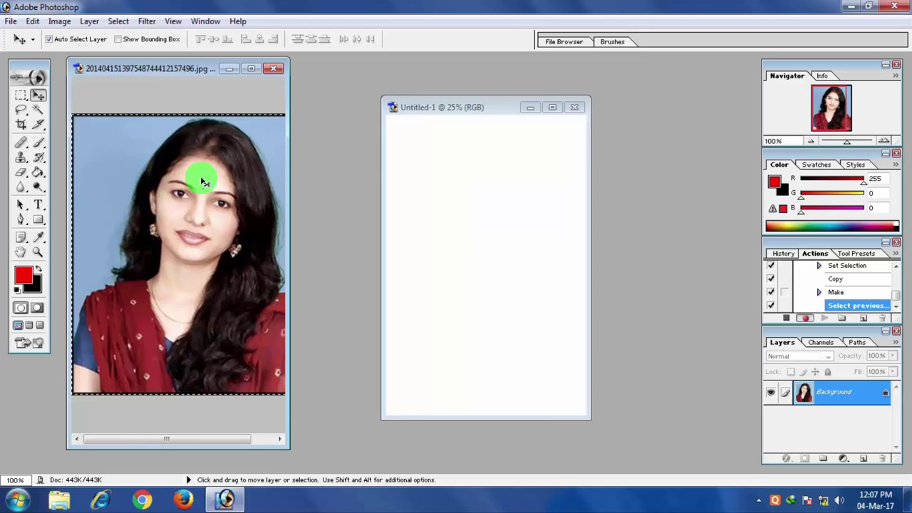
# Step: Paste the bordered photo into the 4 × 6 sheet and drag it to the top-left corner
pyautogui.click(420, 139)
pyautogui.click(550, 108)
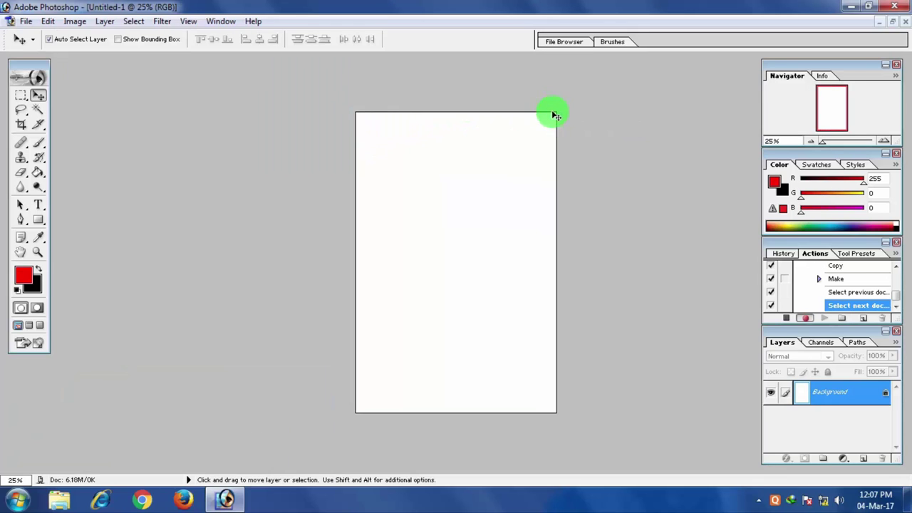
pyautogui.click(885, 21)
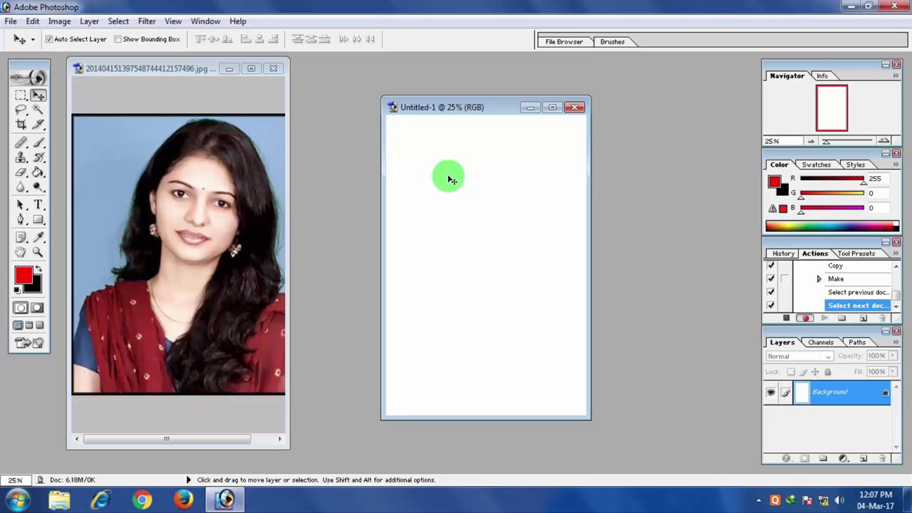
pyautogui.hotkey('ctrl', 'v')
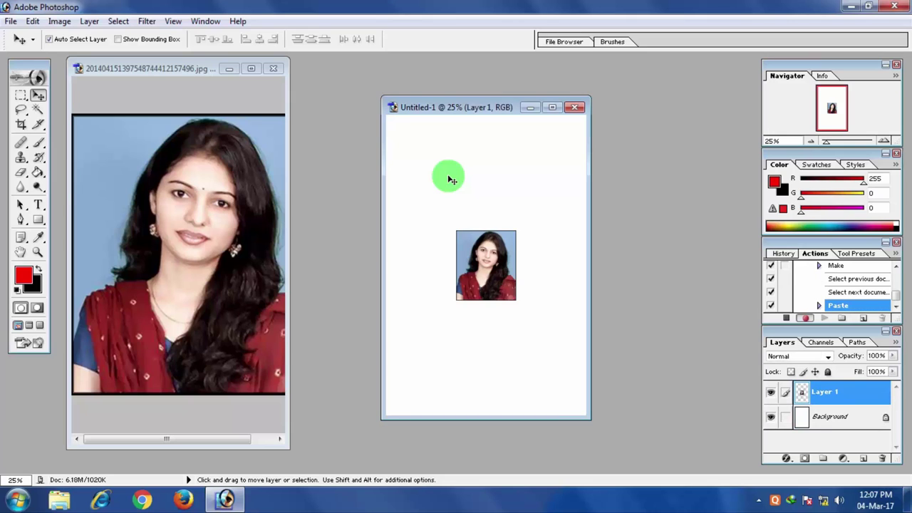
pyautogui.click(552, 107)
pyautogui.moveTo(445, 241); pyautogui.dragTo(374, 125)
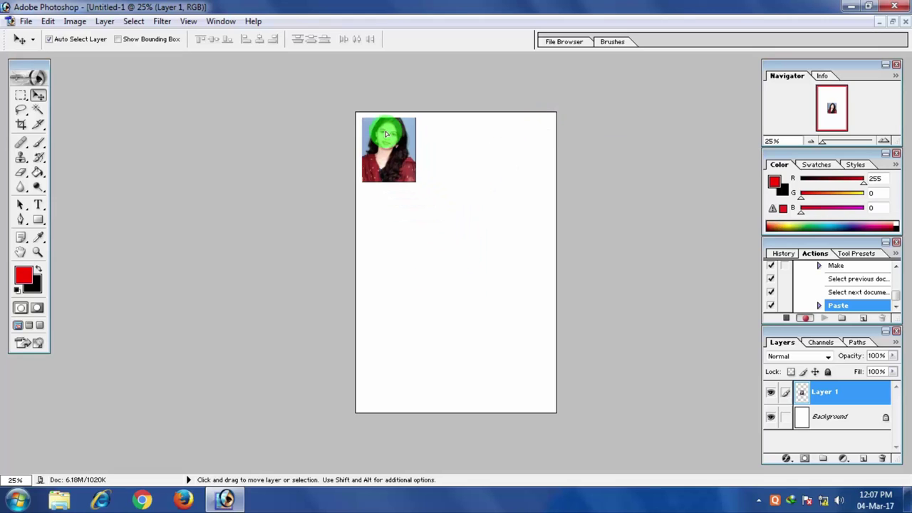
# Step: Nudge the first photo into place and Alt-drag a duplicate beside it in the top row
pyautogui.hotkey('shift', 'Right')
pyautogui.hotkey('shift', 'Right')
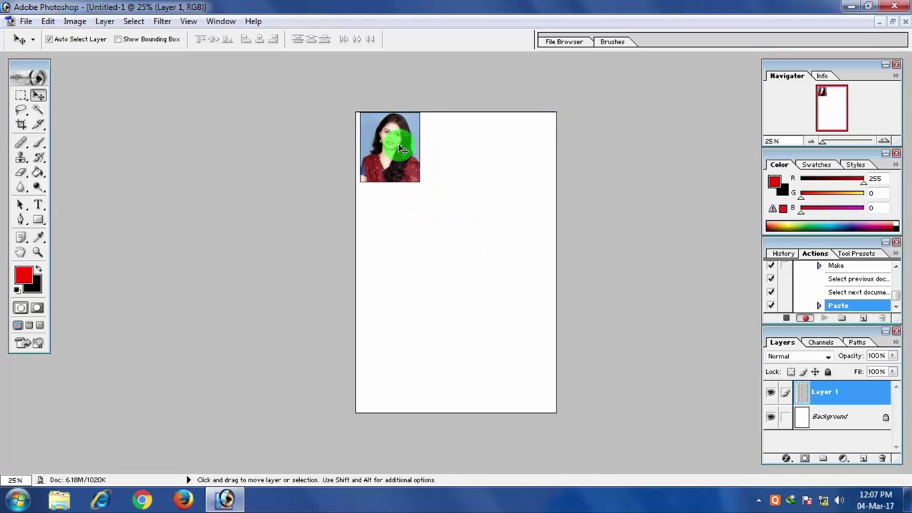
pyautogui.hotkey('shift', 'Right')
pyautogui.hotkey('shift', 'Down')
pyautogui.hotkey('shift', 'Down')
pyautogui.hotkey('shift', 'Left')
pyautogui.hotkey('shift', 'Up')
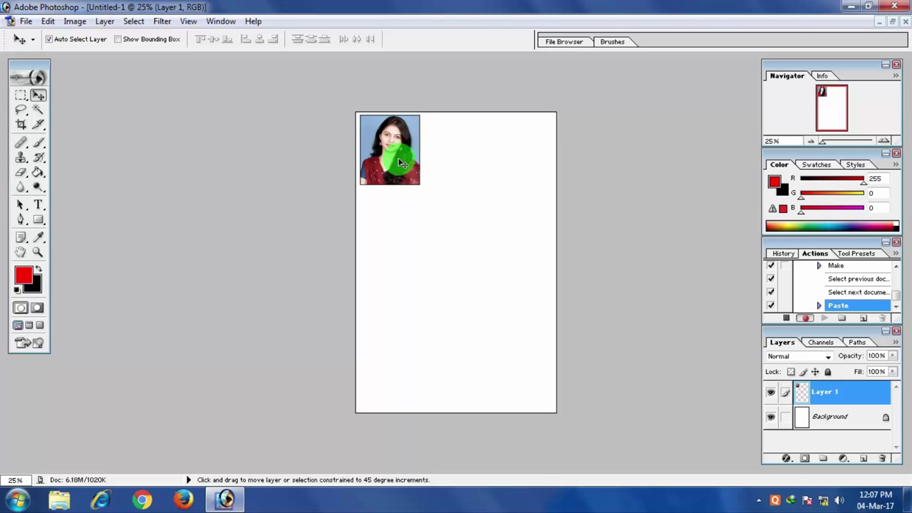
pyautogui.moveTo(405, 154)
pyautogui.mouseDown()
pyautogui.moveTo(504, 152)
pyautogui.moveTo(507, 178)
pyautogui.mouseUp()
pyautogui.hotkey('shift', 'Right')
pyautogui.hotkey('shift', 'Right')
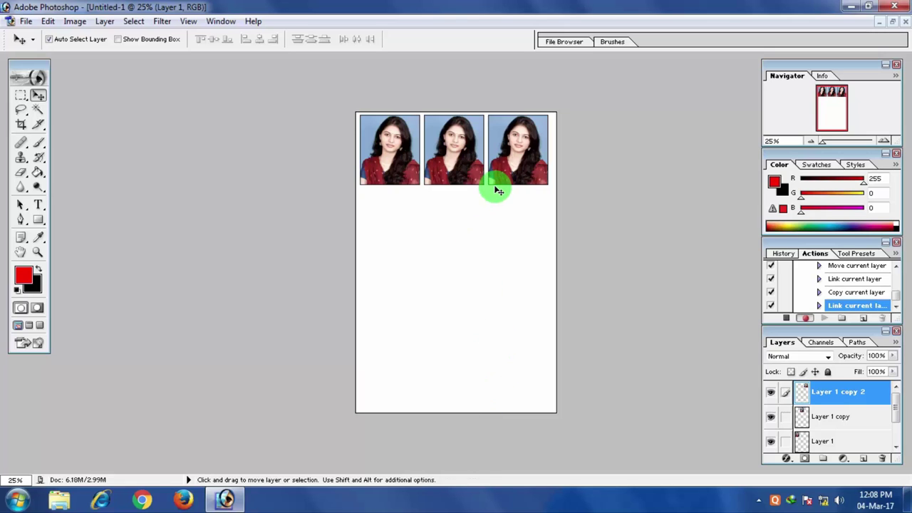
# Step: Alt-drag a photo copy down to begin row two, nudge it, and add another copy beside it
pyautogui.moveTo(519, 151)
pyautogui.mouseDown()
pyautogui.moveTo(510, 213)
pyautogui.moveTo(389, 237)
pyautogui.mouseUp()
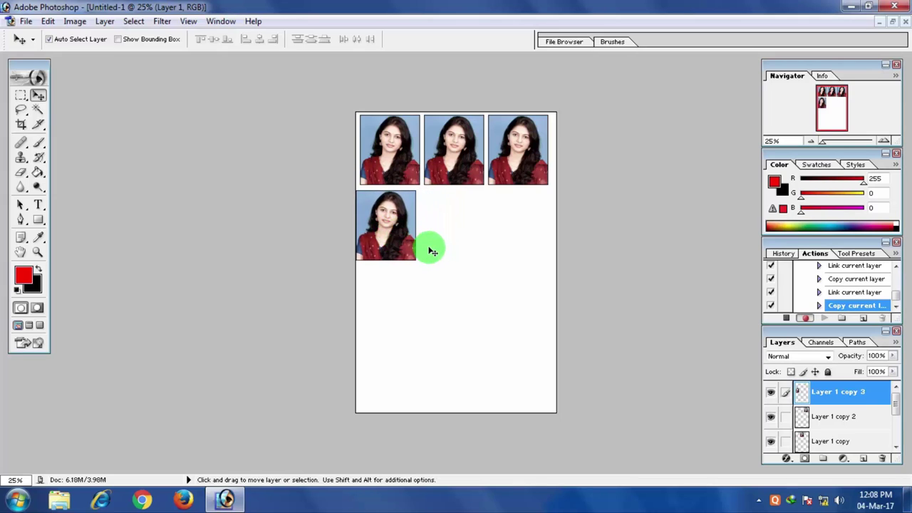
pyautogui.hotkey('shift', 'Right')
pyautogui.hotkey('shift', 'Right')
pyautogui.hotkey('shift', 'Right')
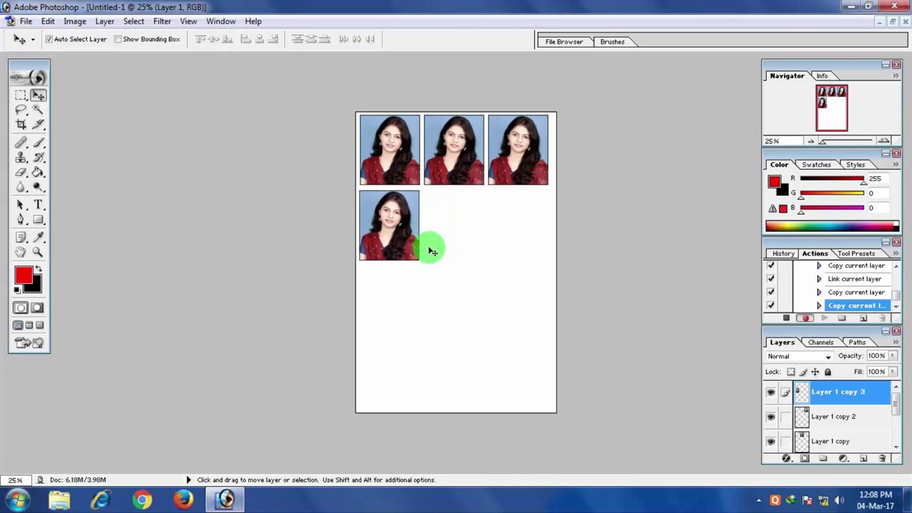
pyautogui.hotkey('shift', 'Up')
pyautogui.hotkey('shift', 'Left')
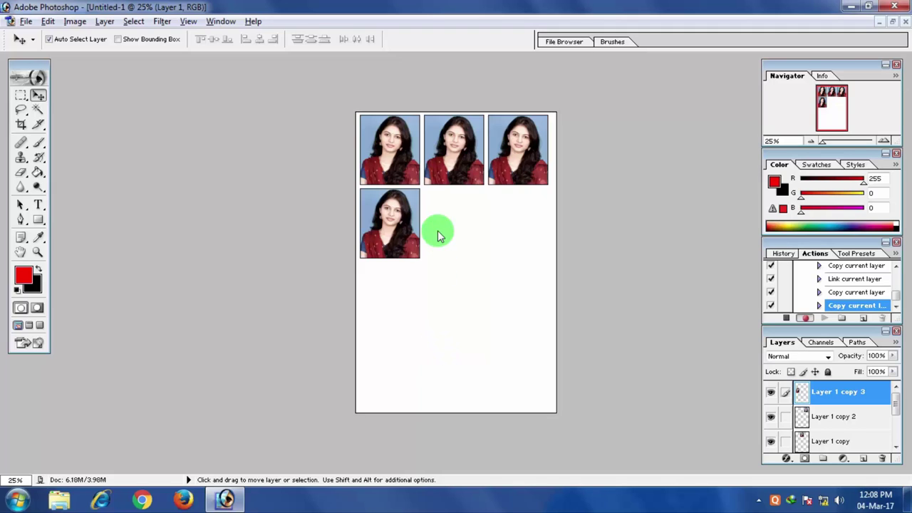
pyautogui.moveTo(389, 239); pyautogui.dragTo(514, 238)
# Step: Alt-drag copies of the row-two photos down into row three, nudging them into position
pyautogui.click(392, 237)
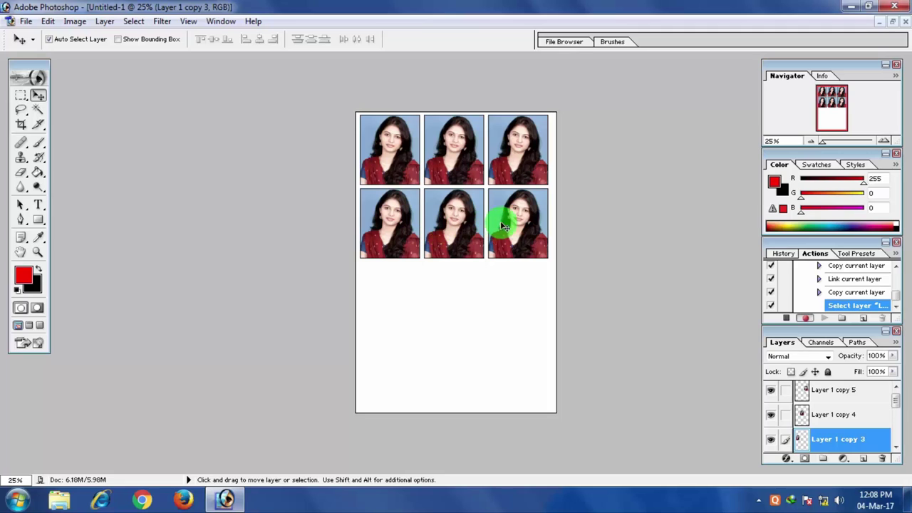
pyautogui.click(519, 225)
pyautogui.moveTo(519, 225); pyautogui.dragTo(387, 301)
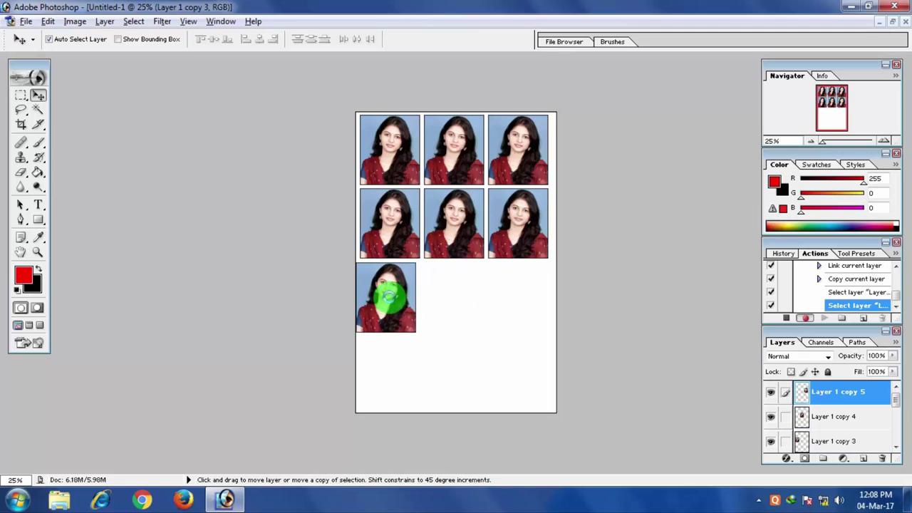
pyautogui.press('Right')
pyautogui.press('Right')
pyautogui.press('Right')
pyautogui.press('Right')
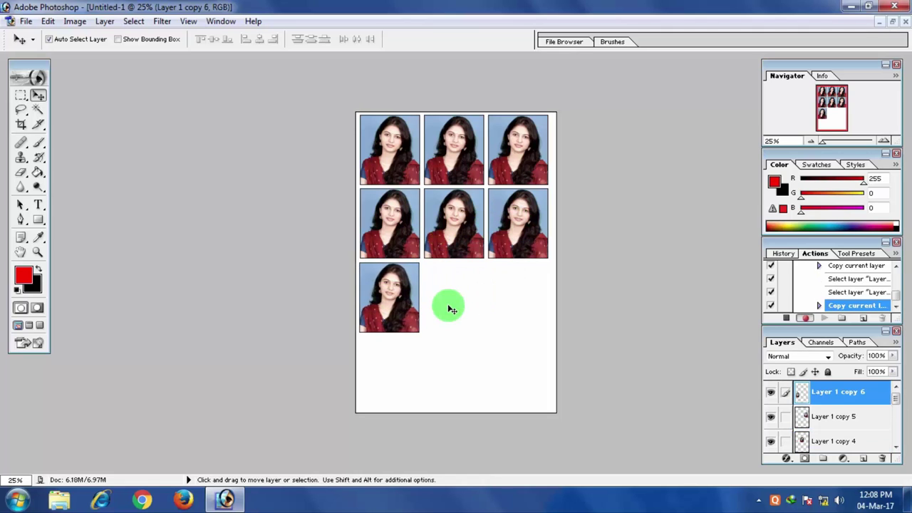
pyautogui.press('Right')
pyautogui.press('Right')
pyautogui.moveTo(383, 305)
pyautogui.mouseDown()
pyautogui.moveTo(514, 304)
pyautogui.moveTo(385, 377)
pyautogui.moveTo(508, 363)
pyautogui.mouseUp()
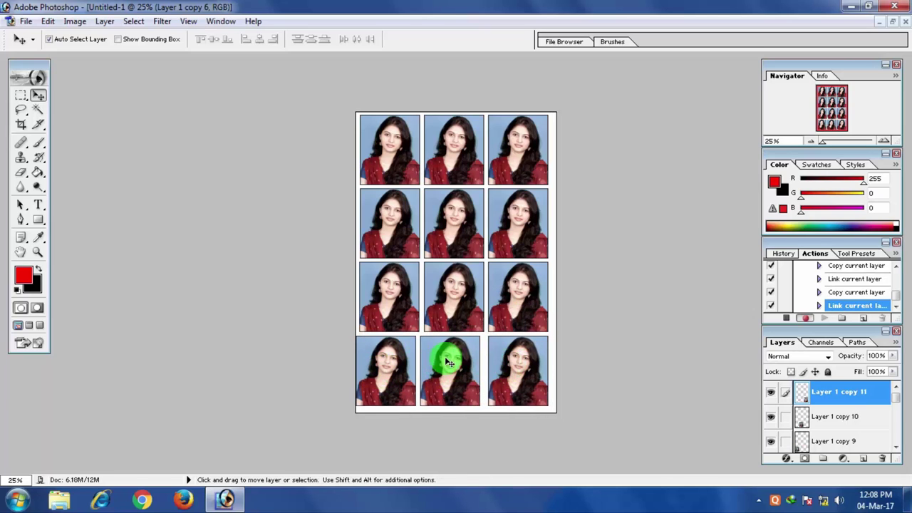
# Step: Shift the bottom-row photos right so they align with the columns above
pyautogui.moveTo(448, 363); pyautogui.dragTo(456, 366)
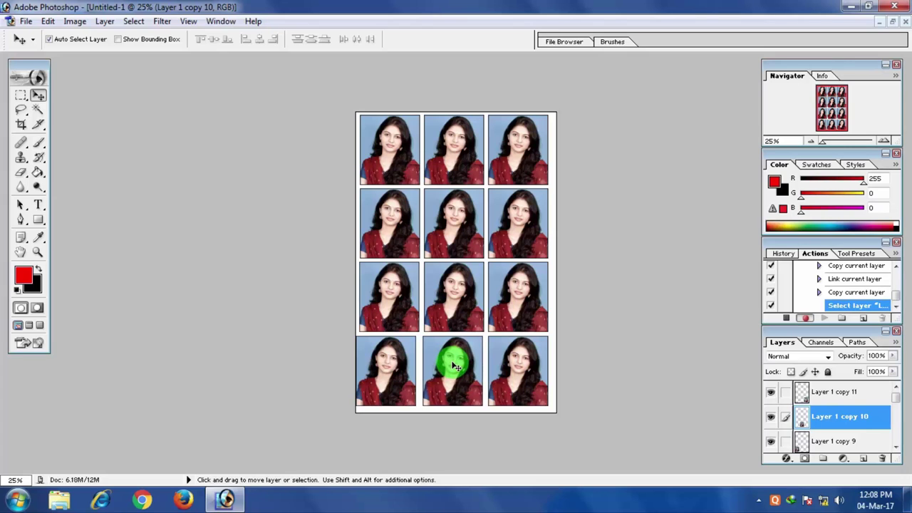
pyautogui.moveTo(388, 370); pyautogui.dragTo(380, 366)
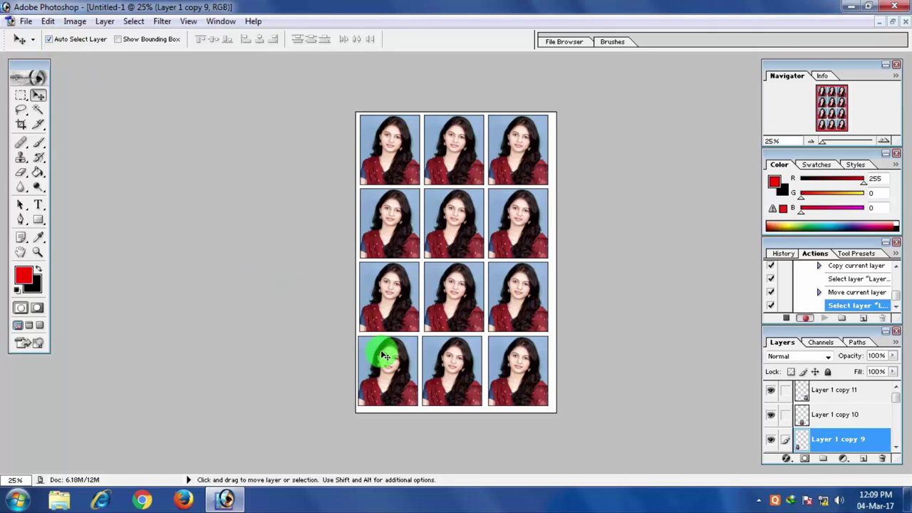
pyautogui.moveTo(383, 361); pyautogui.dragTo(434, 362)
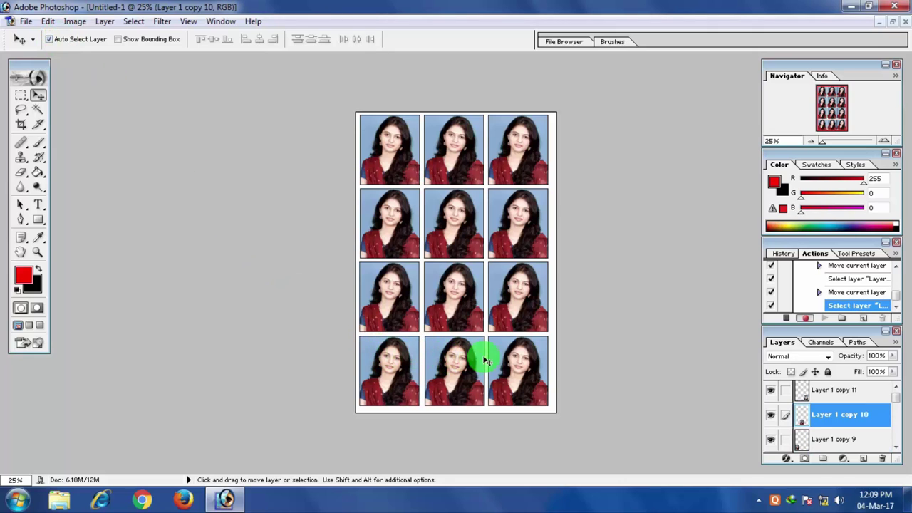
pyautogui.click(512, 363)
pyautogui.click(464, 366)
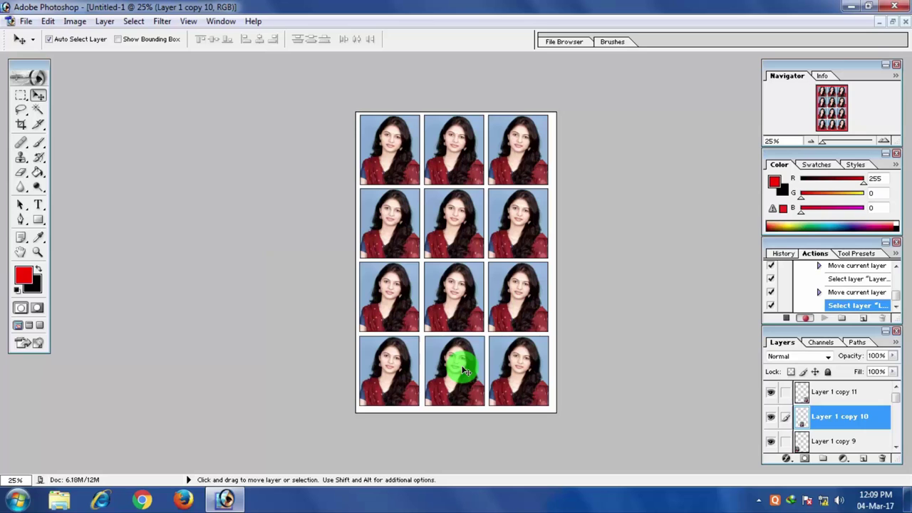
pyautogui.click(511, 368)
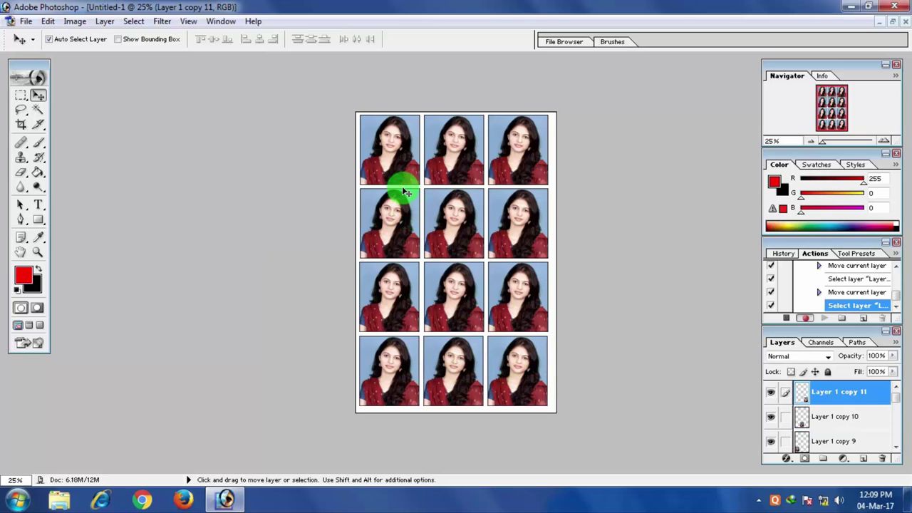
# Step: Stop recording the 12 pp action and quit Photoshop, discarding both the sheet and photo
pyautogui.hotkey('ctrl', '+')
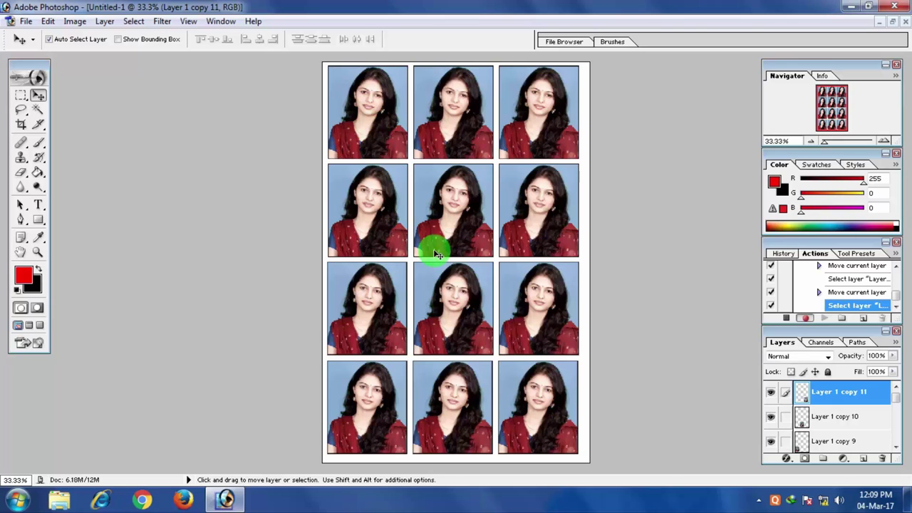
pyautogui.click(787, 320)
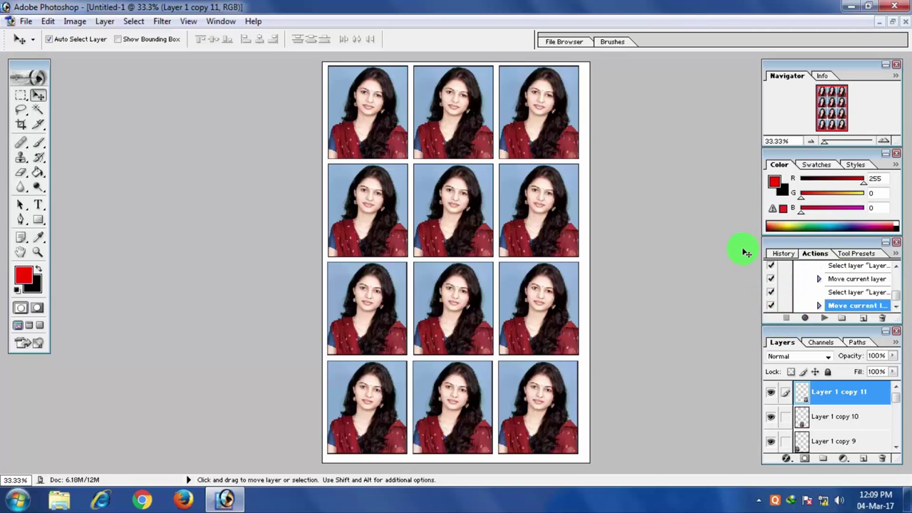
pyautogui.click(895, 5)
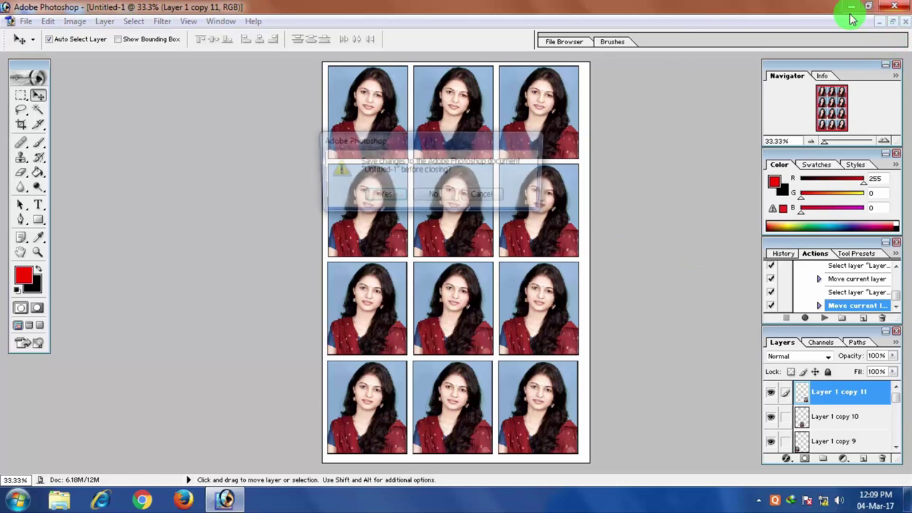
pyautogui.click(427, 200)
pyautogui.click(423, 202)
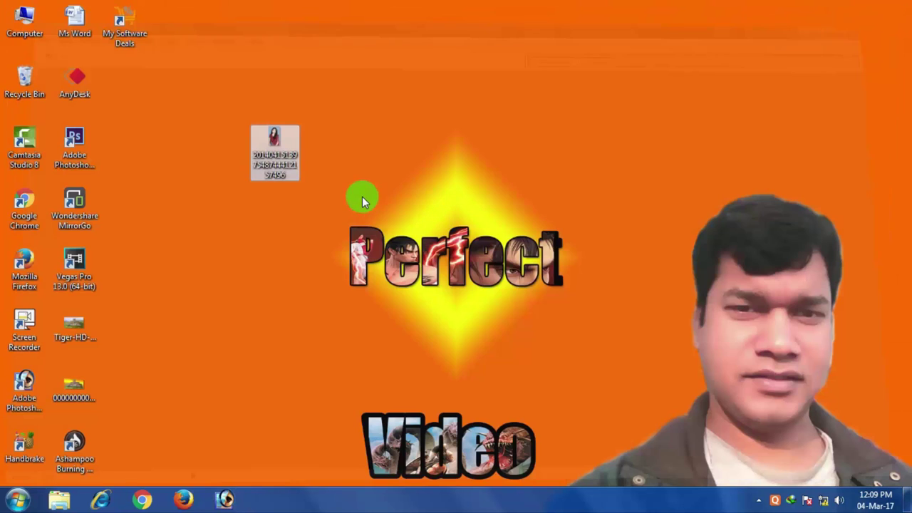
# Step: Open the desktop portrait photo in Adobe Photoshop via the Open with menu
pyautogui.rightClick(362, 197)
pyautogui.click(290, 230)
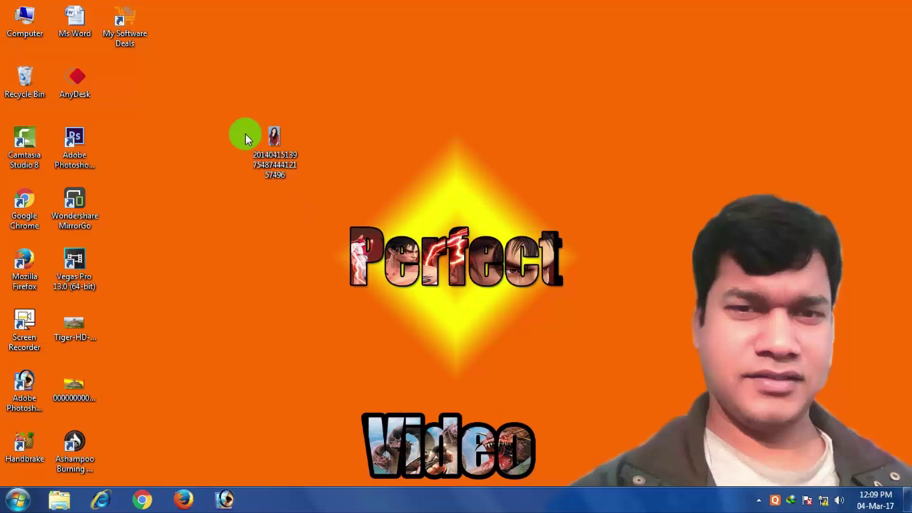
pyautogui.click(265, 151)
pyautogui.rightClick(266, 152)
pyautogui.moveTo(307, 240)
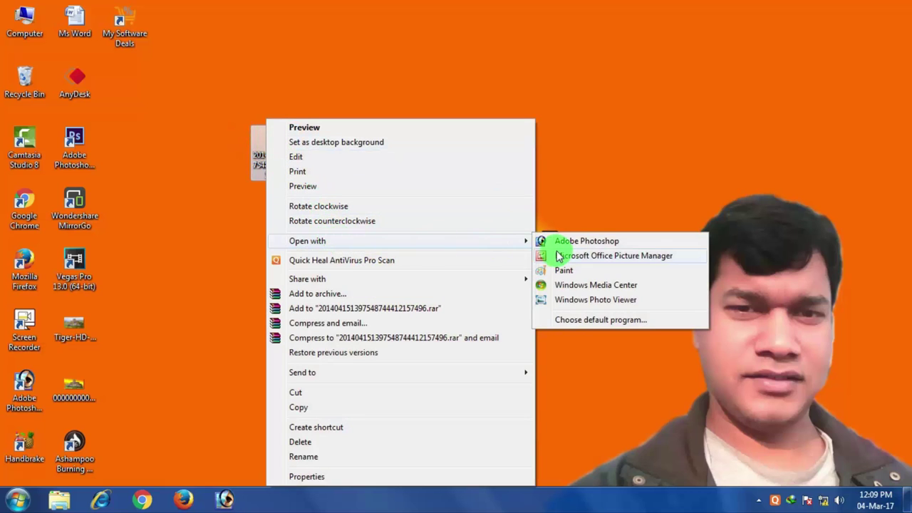
pyautogui.click(560, 238)
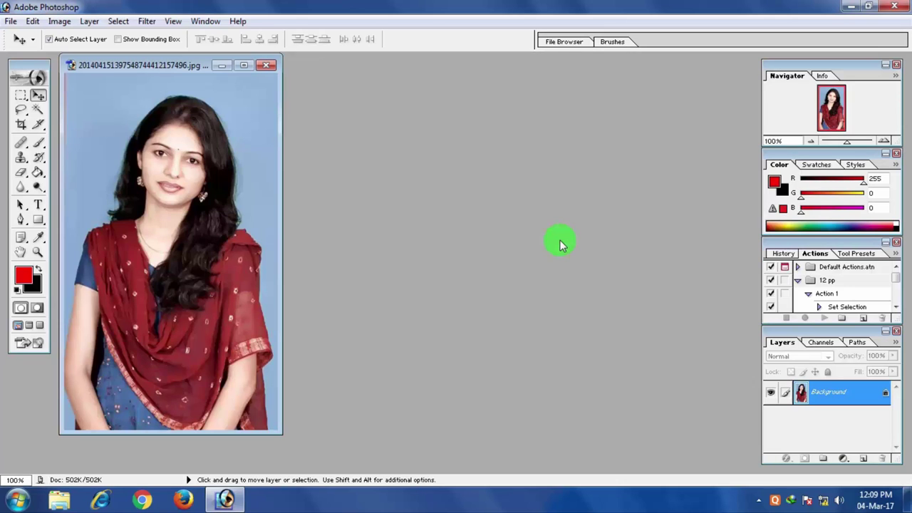
# Step: Maximize the photo and crop it to passport size around the woman's head and shoulders
pyautogui.click(244, 64)
pyautogui.press('c')
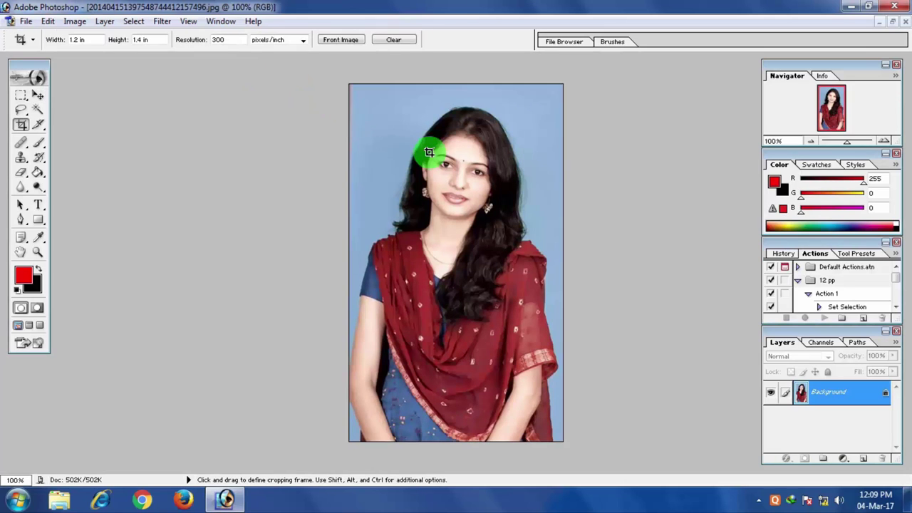
pyautogui.moveTo(349, 94); pyautogui.dragTo(652, 356)
pyautogui.press('Return')
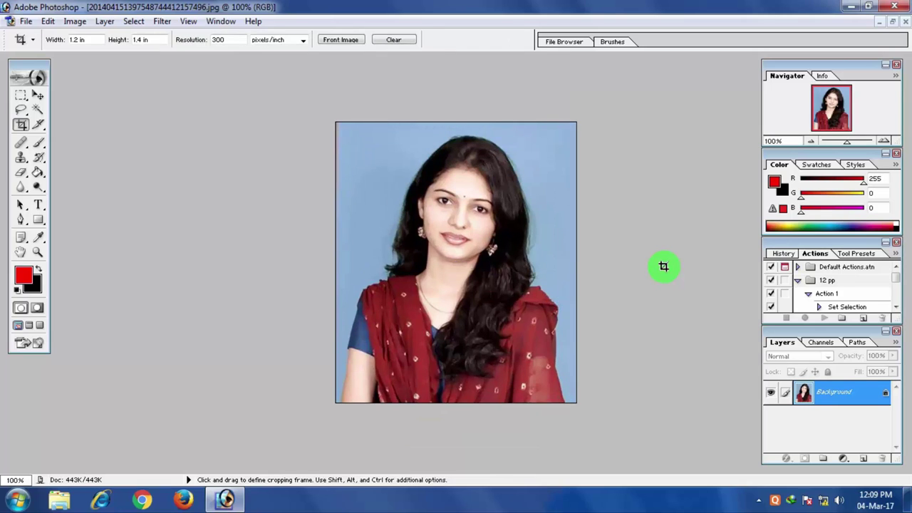
# Step: Replay the 12 pp action with F2, then close the resulting sheet and photo without saving
pyautogui.press('F2')
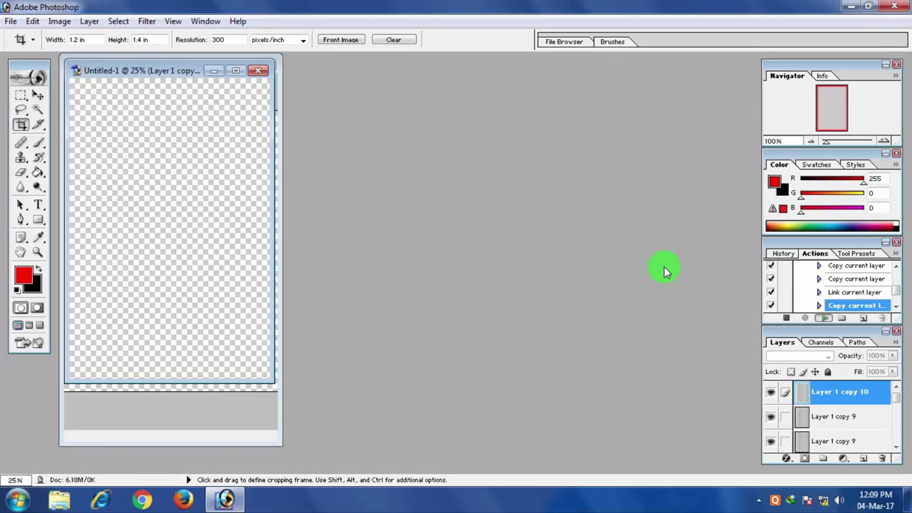
pyautogui.moveTo(240, 71); pyautogui.dragTo(492, 109)
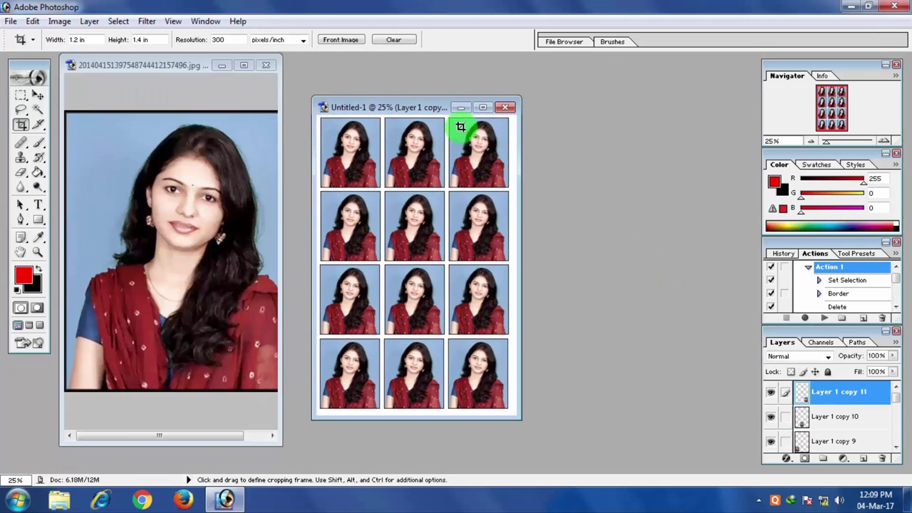
pyautogui.click(507, 108)
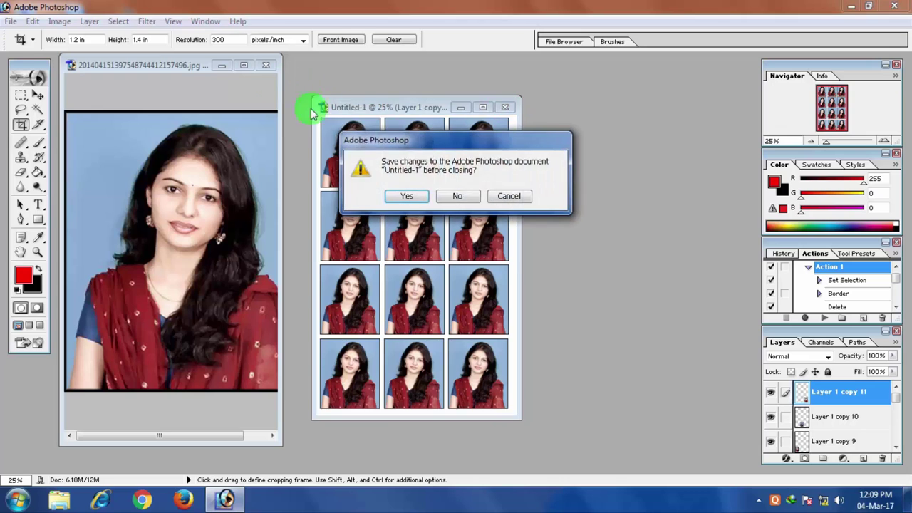
pyautogui.click(457, 195)
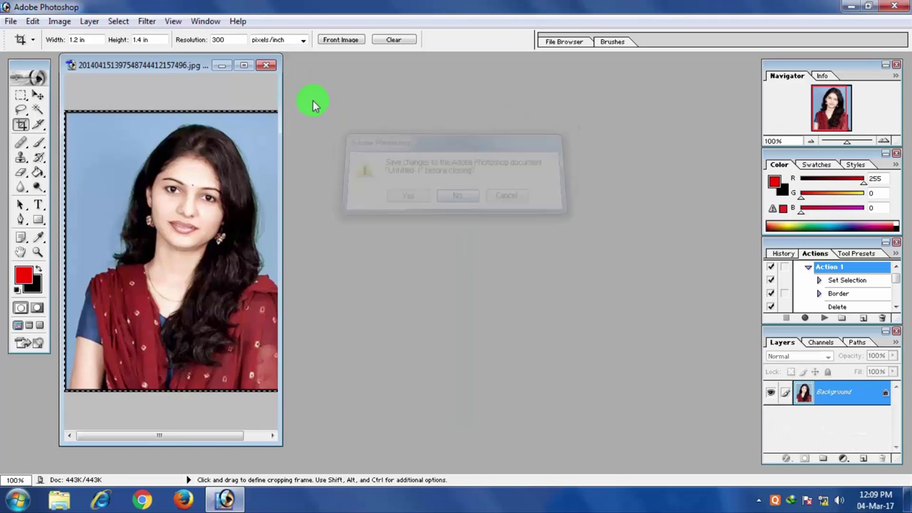
pyautogui.click(266, 65)
# Step: Discard the previous photo, crop the man on the right to passport size, and replay 12 pp
pyautogui.click(453, 196)
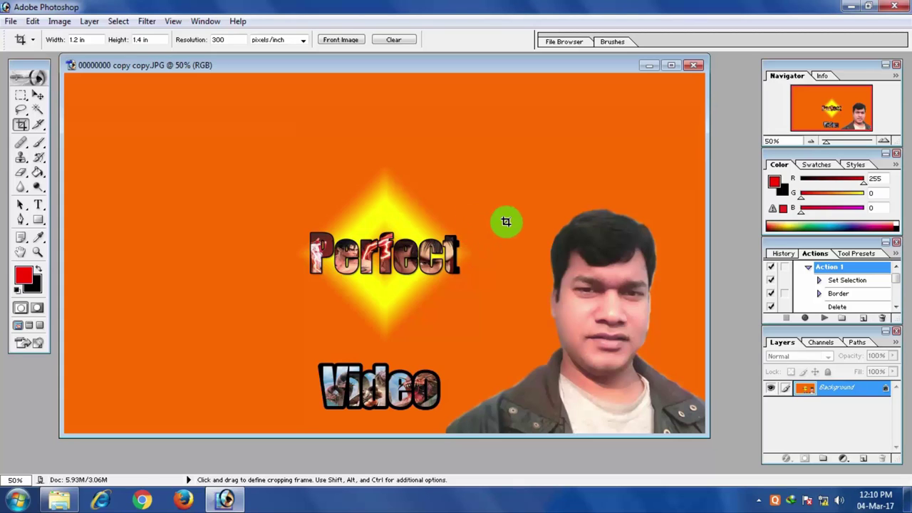
pyautogui.moveTo(464, 172); pyautogui.dragTo(753, 507)
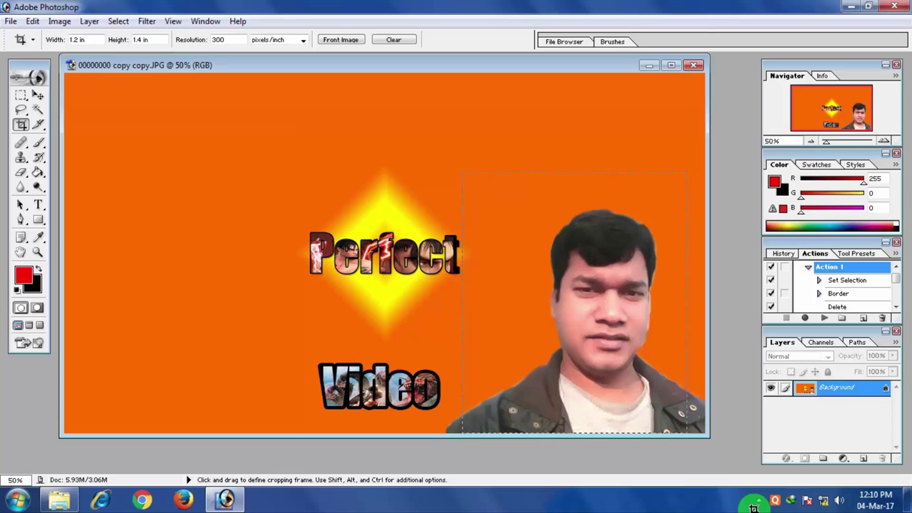
pyautogui.hotkey('shift', 'Right')
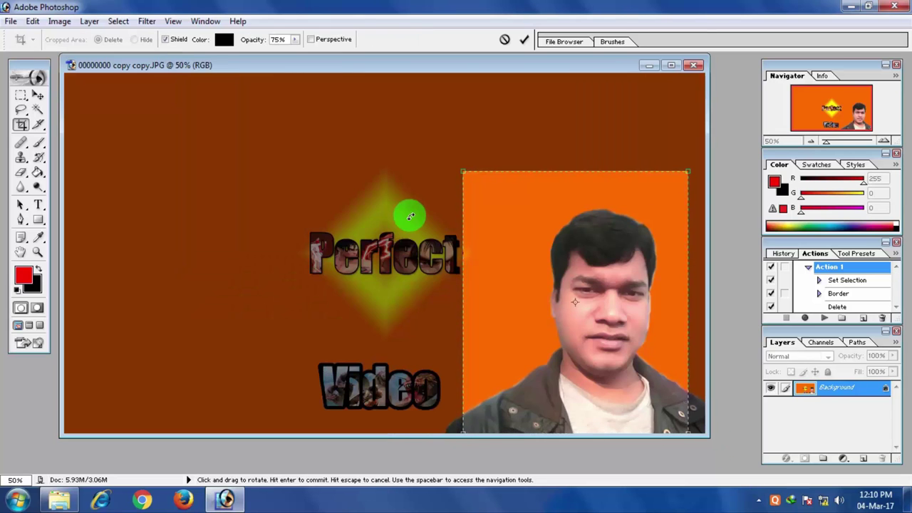
pyautogui.hotkey('shift', 'Right')
pyautogui.hotkey('shift', 'Right')
pyautogui.hotkey('shift', 'Right')
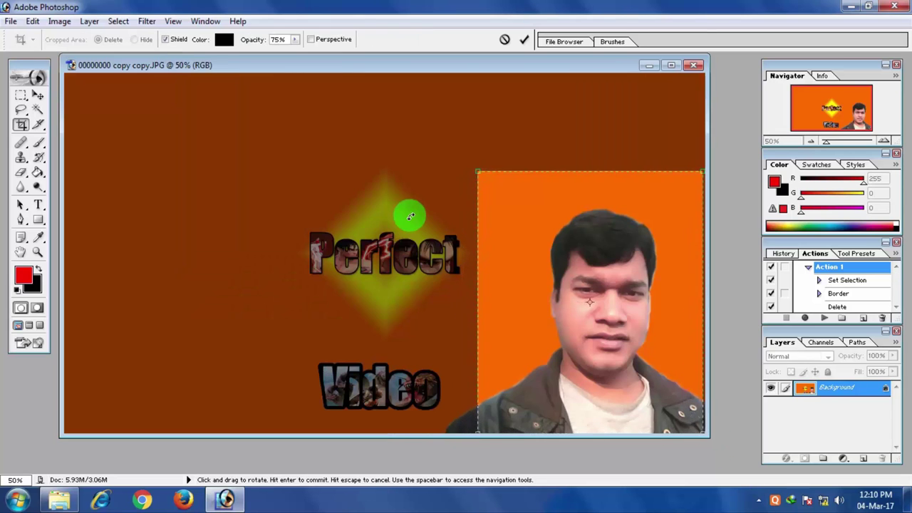
pyautogui.press('Right')
pyautogui.press('Return')
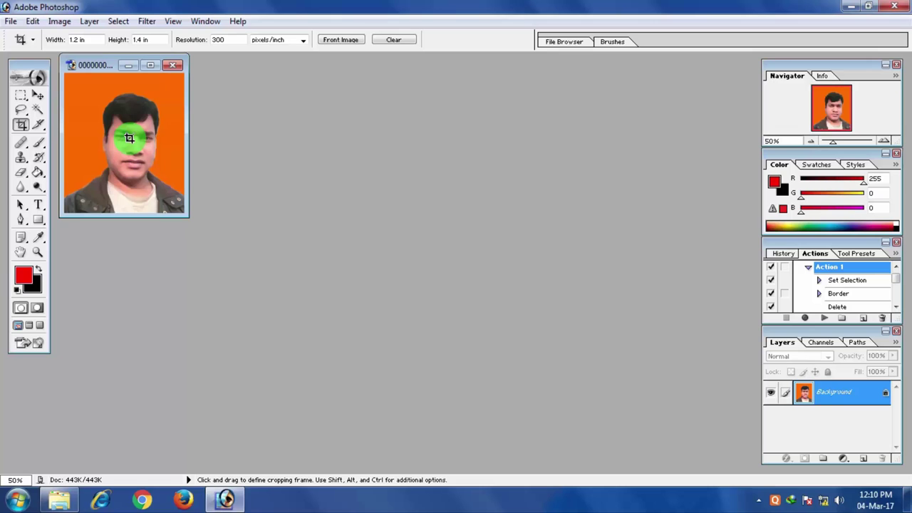
pyautogui.press('F2')
# Step: Maximize the Untitled-1 window to view the twelve-photo sheet of the man's portrait
pyautogui.click(235, 70)
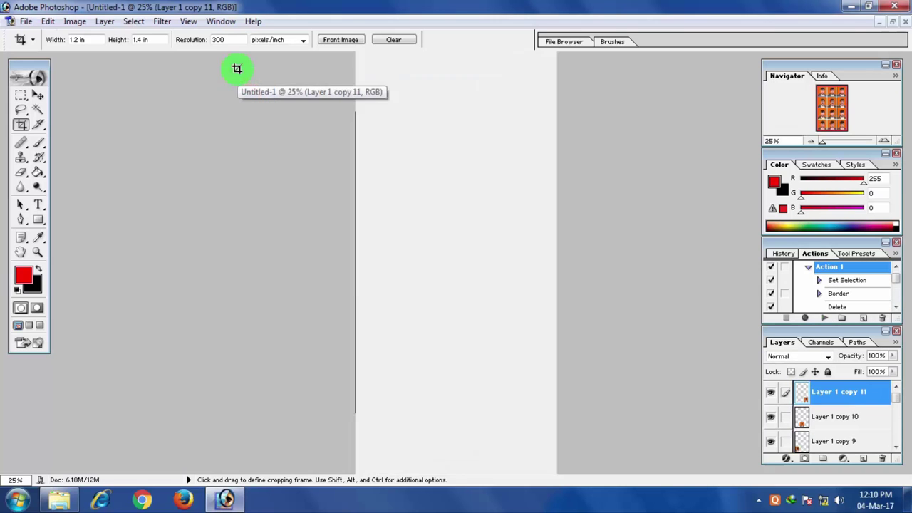